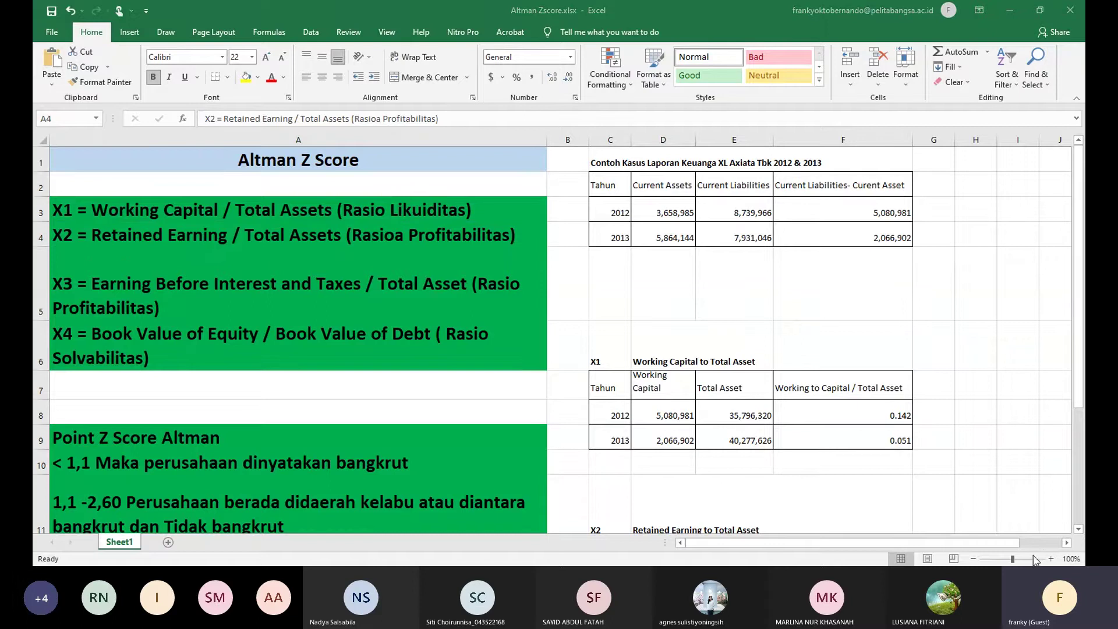
# Review the X1 to X4 ratio definitions of the Altman Z Score in cells A3 to A6
pyautogui.doubleClick(1051, 559)
pyautogui.click(1051, 560)
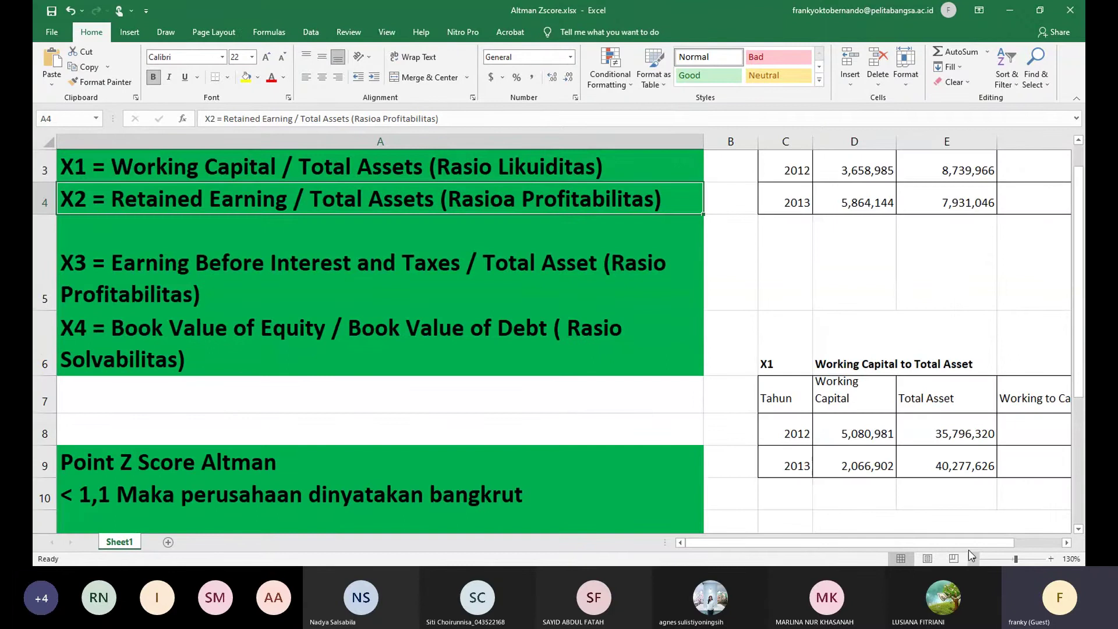
pyautogui.scroll(1, 524, 407)
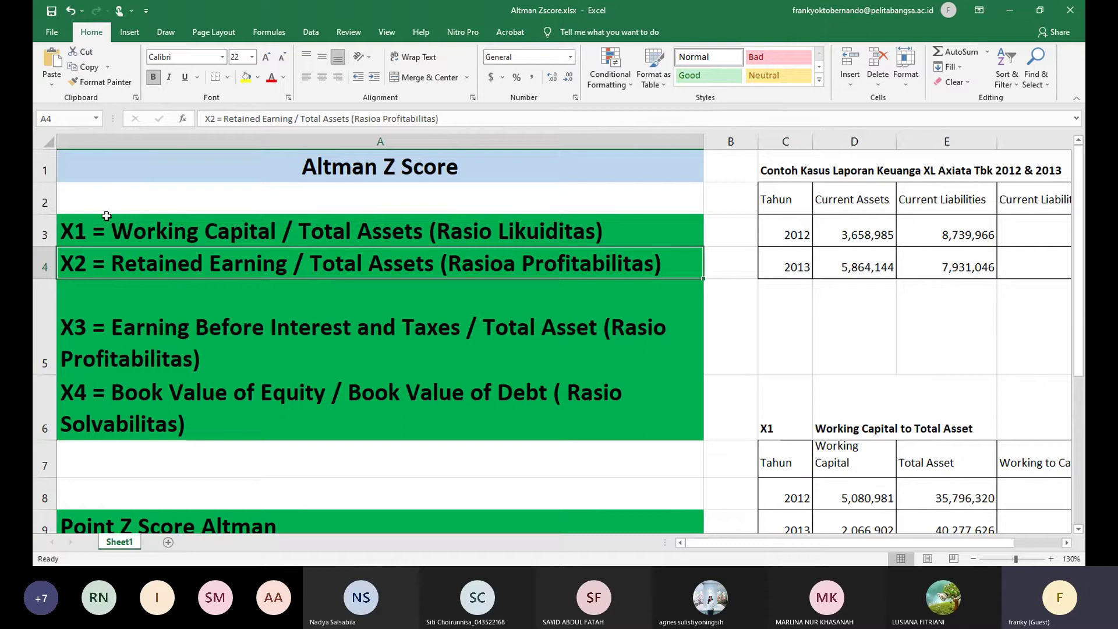
pyautogui.click(99, 231)
pyautogui.press('F2')
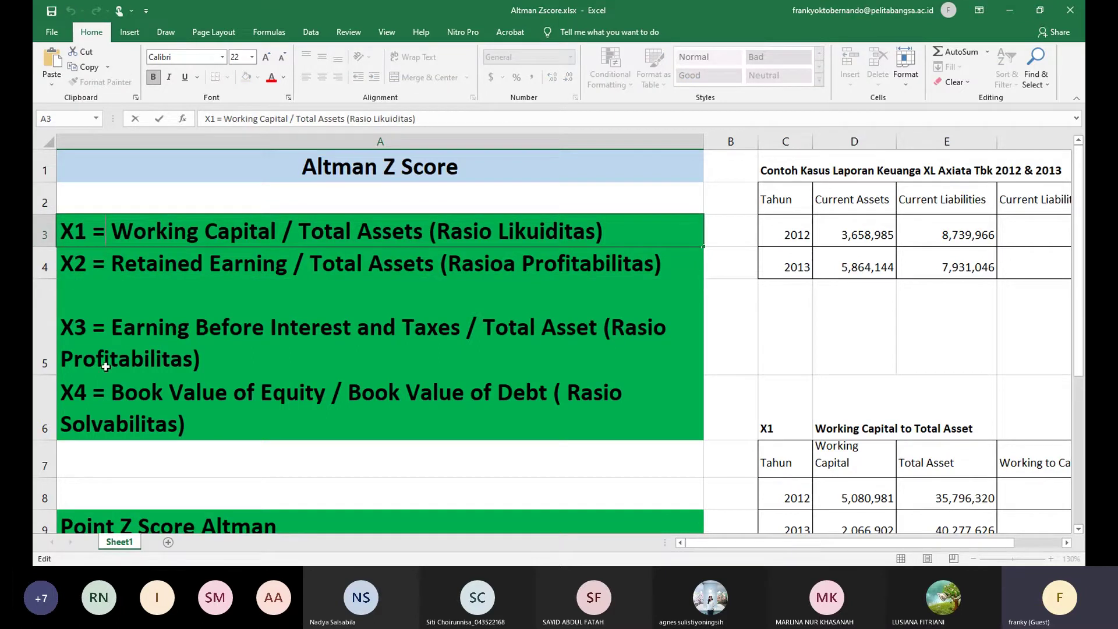
pyautogui.moveTo(189, 430); pyautogui.dragTo(123, 240)
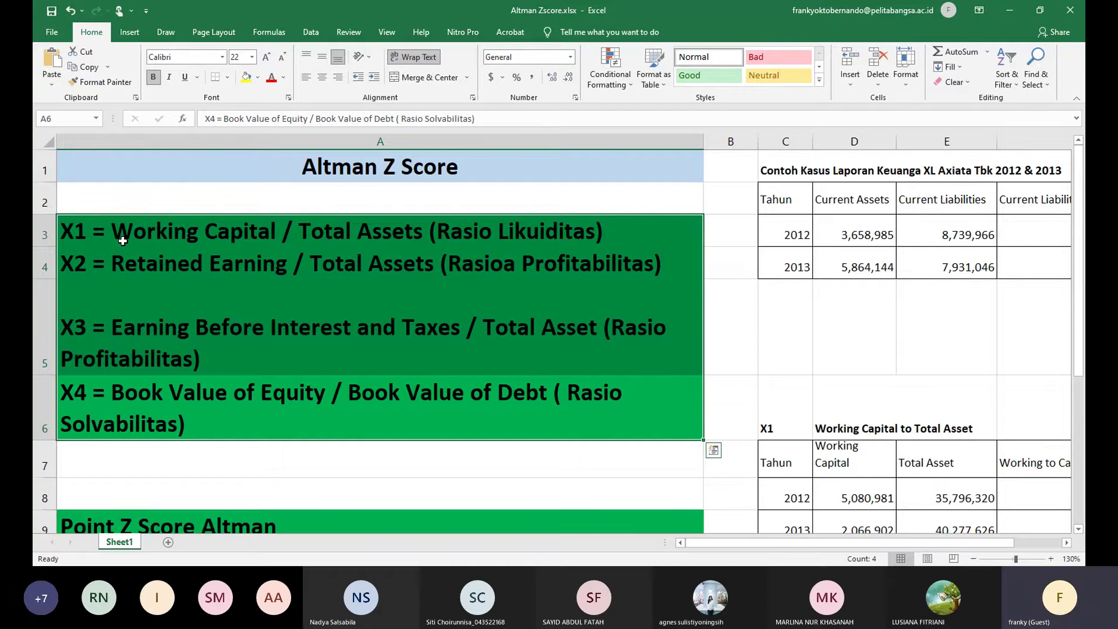
# Examine the Z Score cutoff points and the Z Score formula in cells A9 to A13
pyautogui.scroll(-1, 123, 241)
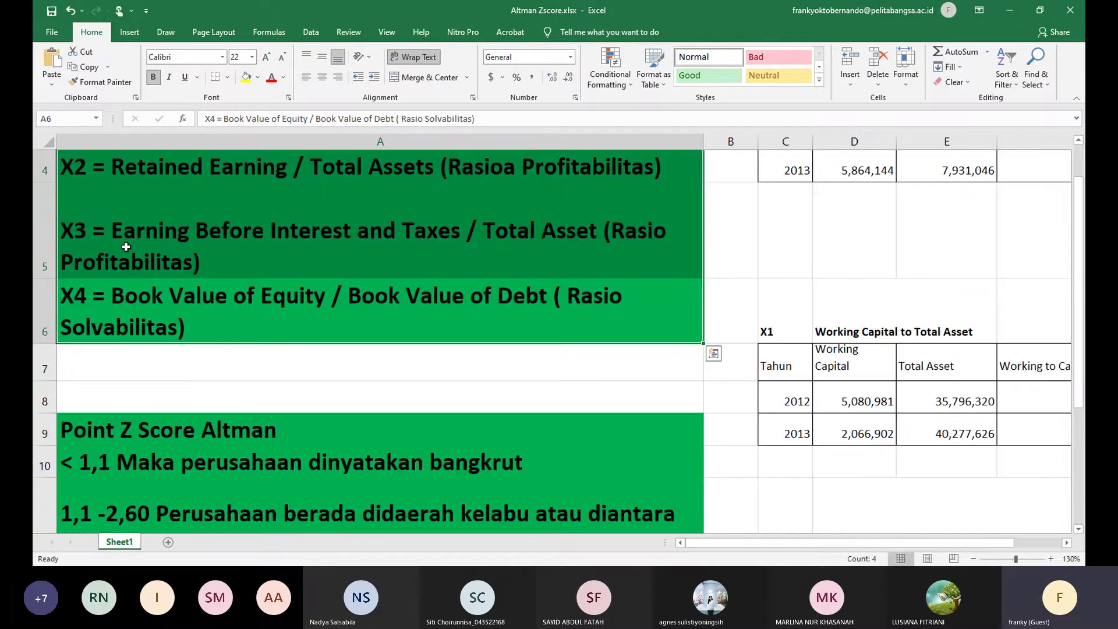
pyautogui.scroll(-1, 134, 246)
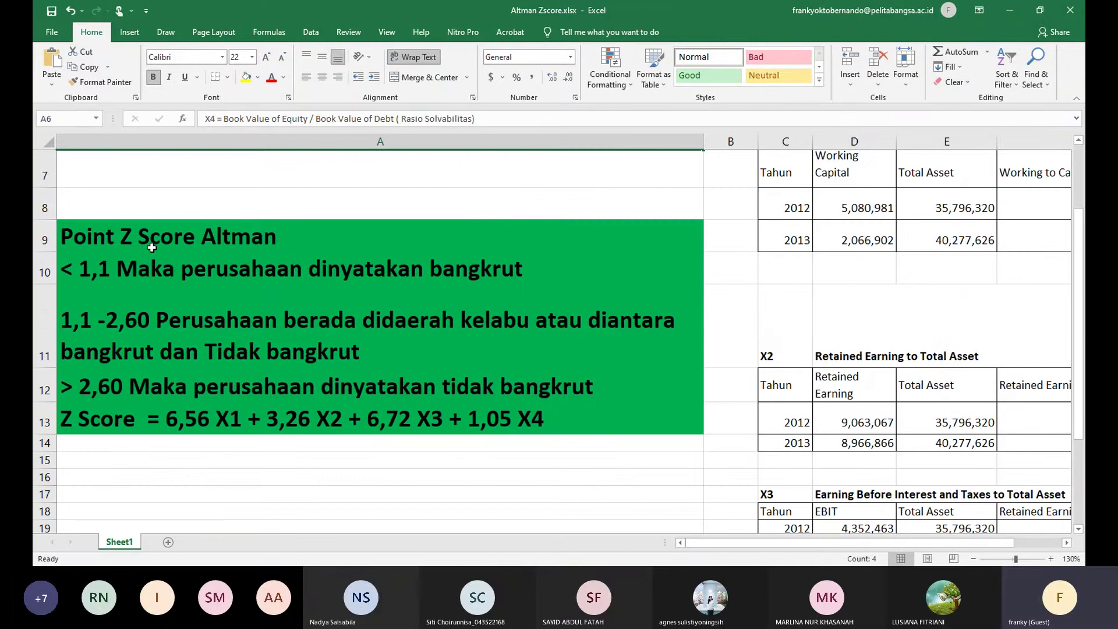
pyautogui.click(72, 243)
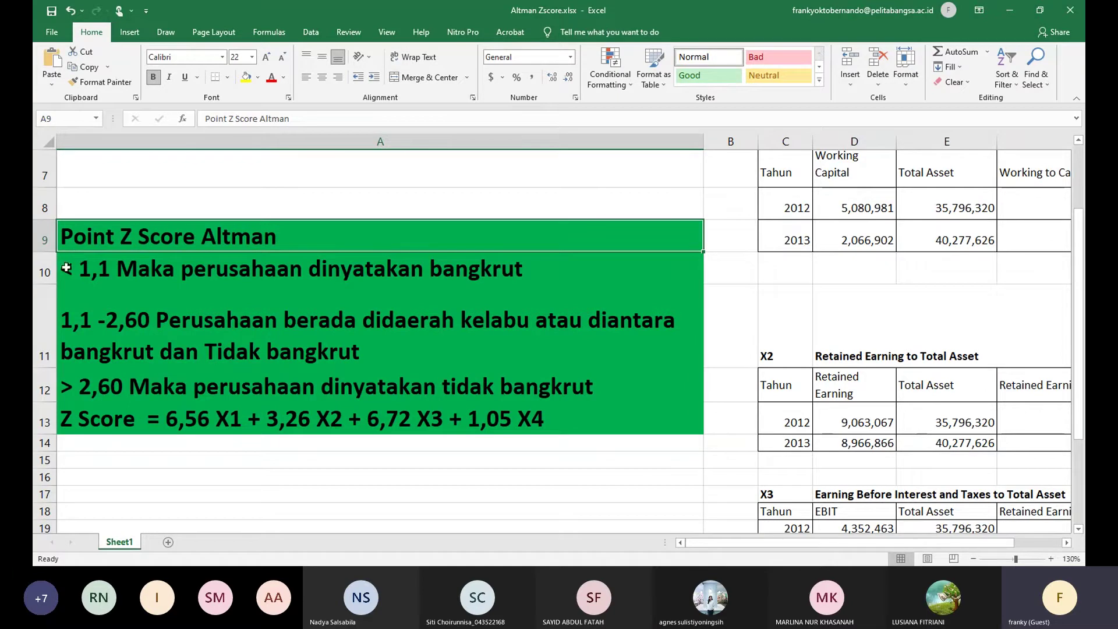
pyautogui.click(64, 270)
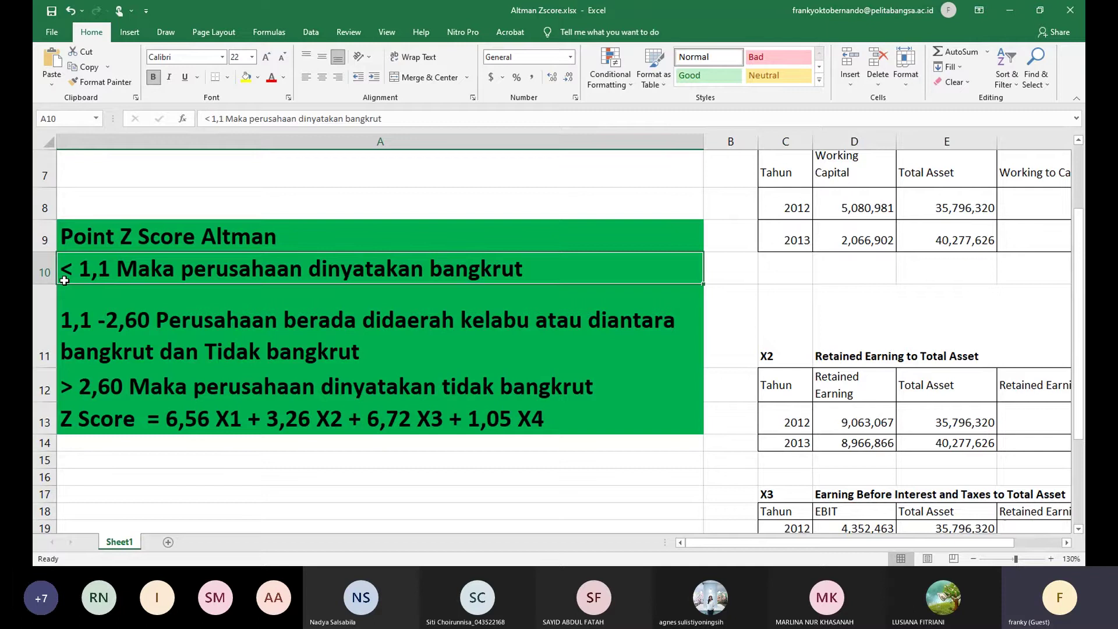
pyautogui.click(91, 322)
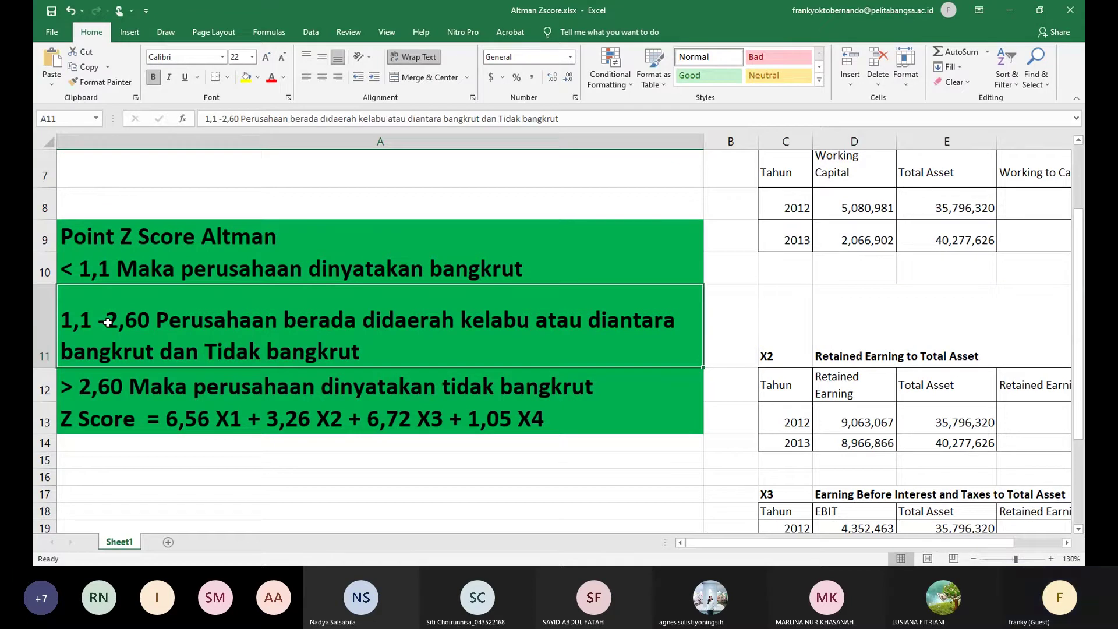
pyautogui.click(94, 396)
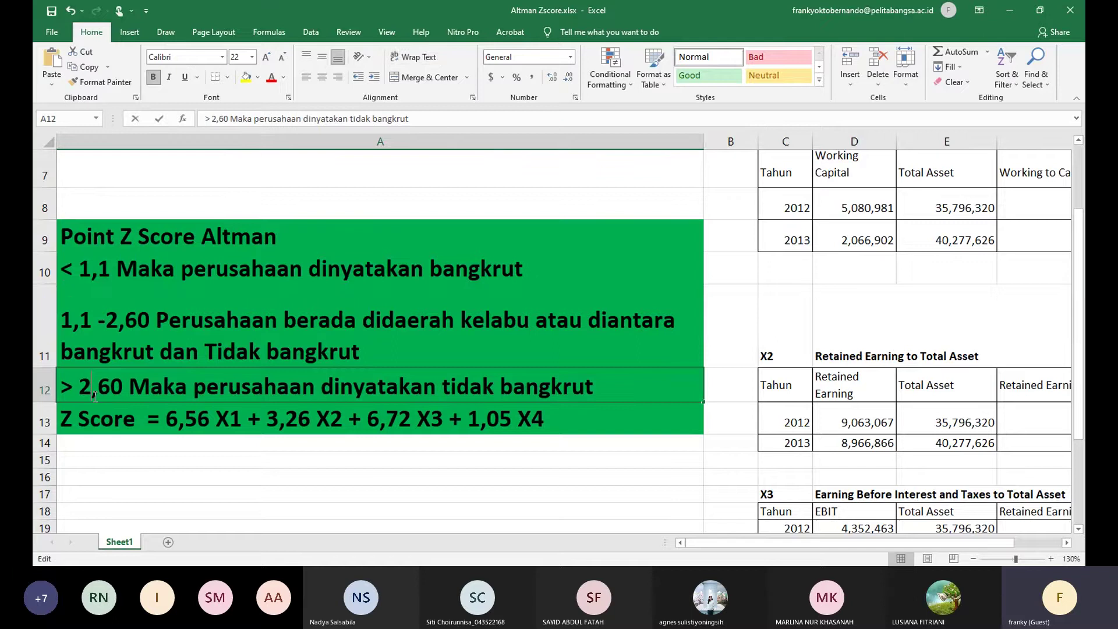
pyautogui.click(166, 475)
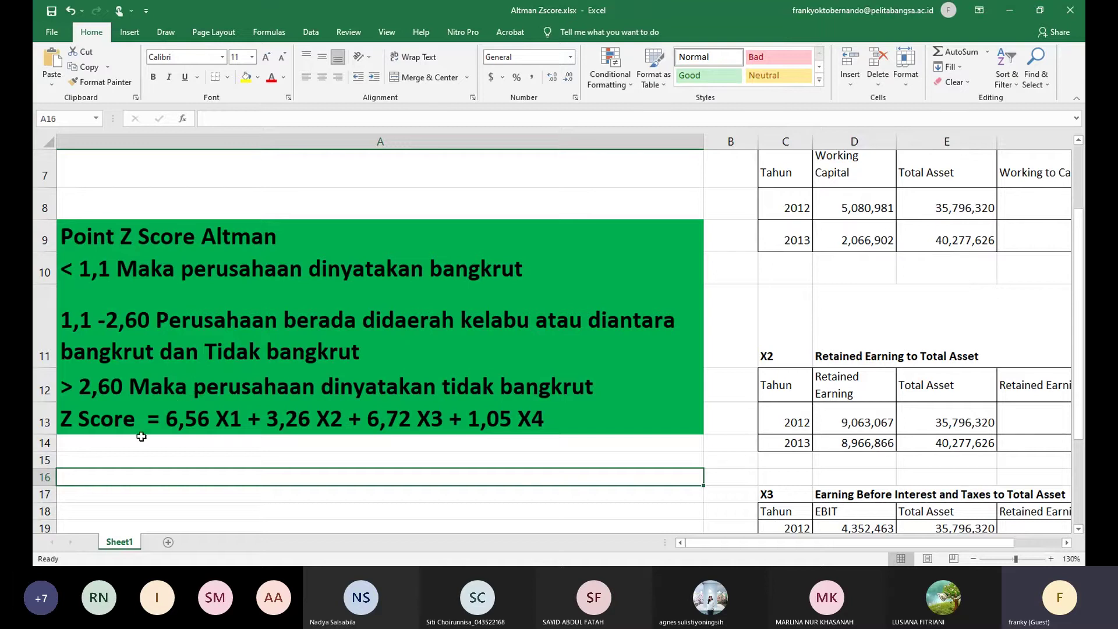
pyautogui.click(200, 425)
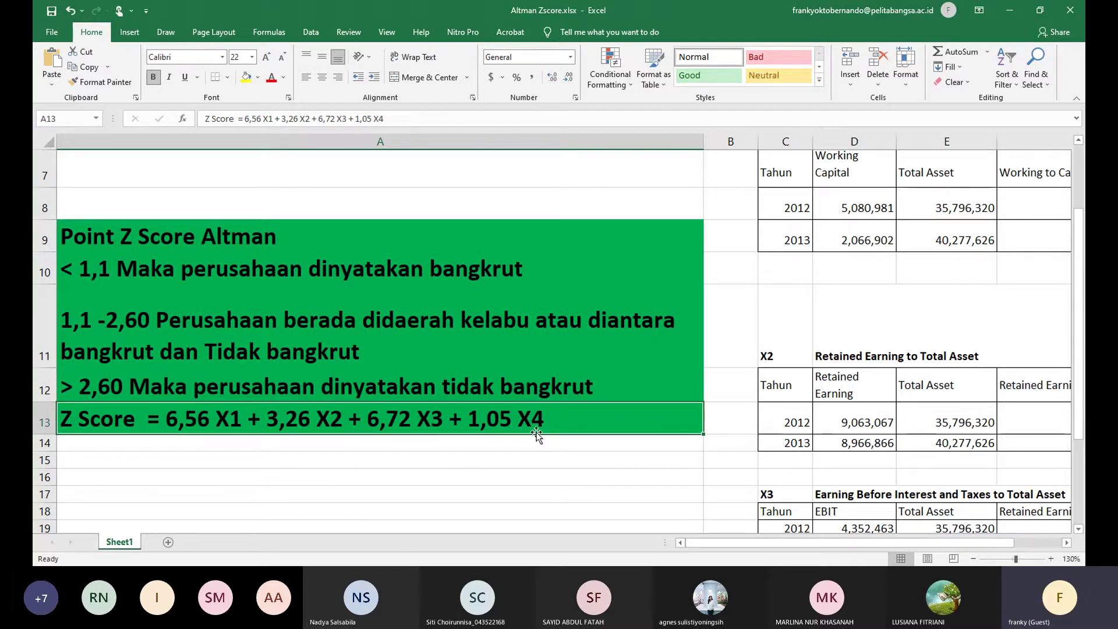
pyautogui.click(316, 243)
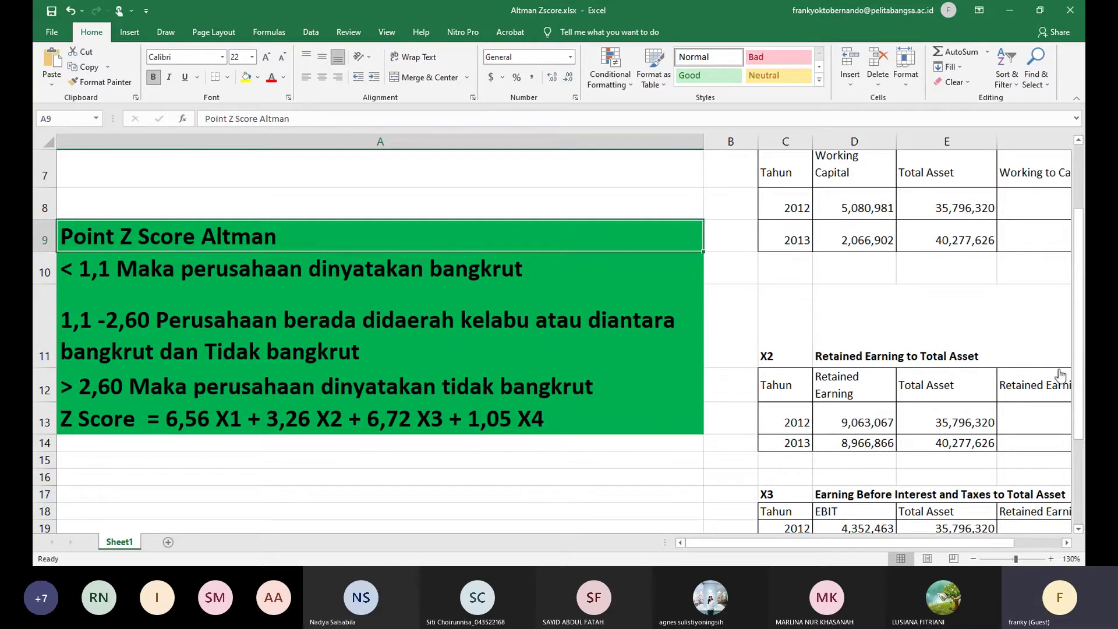
# Find the XL Axiata Tbk 2012 & 2013 case tables beside the definitions and bring columns C to F into full view
pyautogui.scroll(1, 593, 461)
pyautogui.scroll(1, 593, 460)
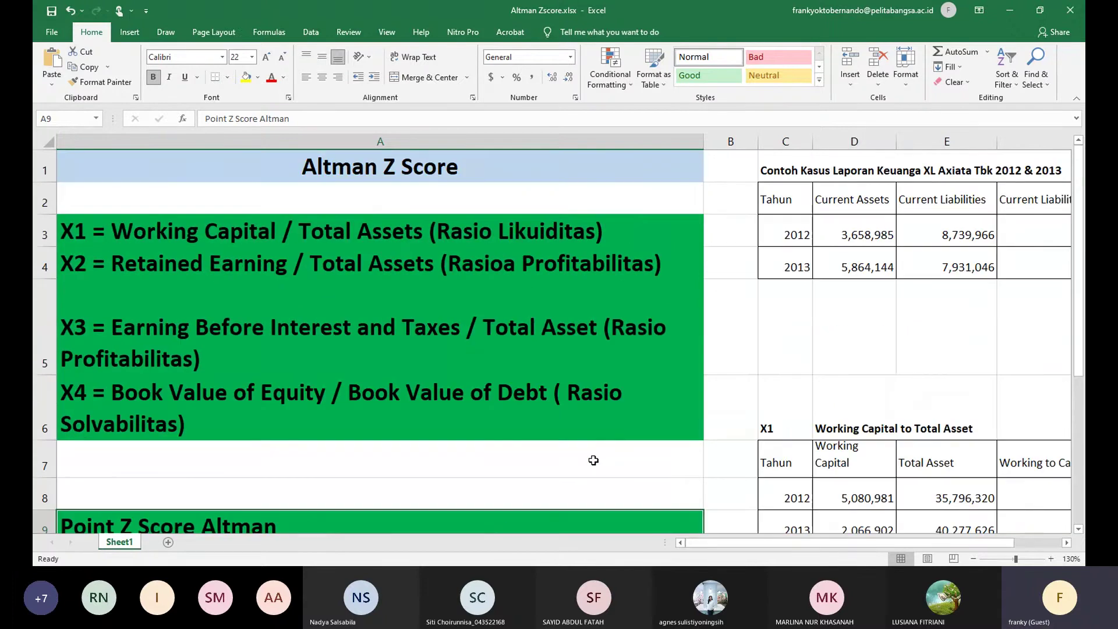
pyautogui.scroll(-3, 593, 460)
pyautogui.scroll(3, 592, 459)
pyautogui.moveTo(741, 545); pyautogui.dragTo(788, 551)
pyautogui.click(1051, 559)
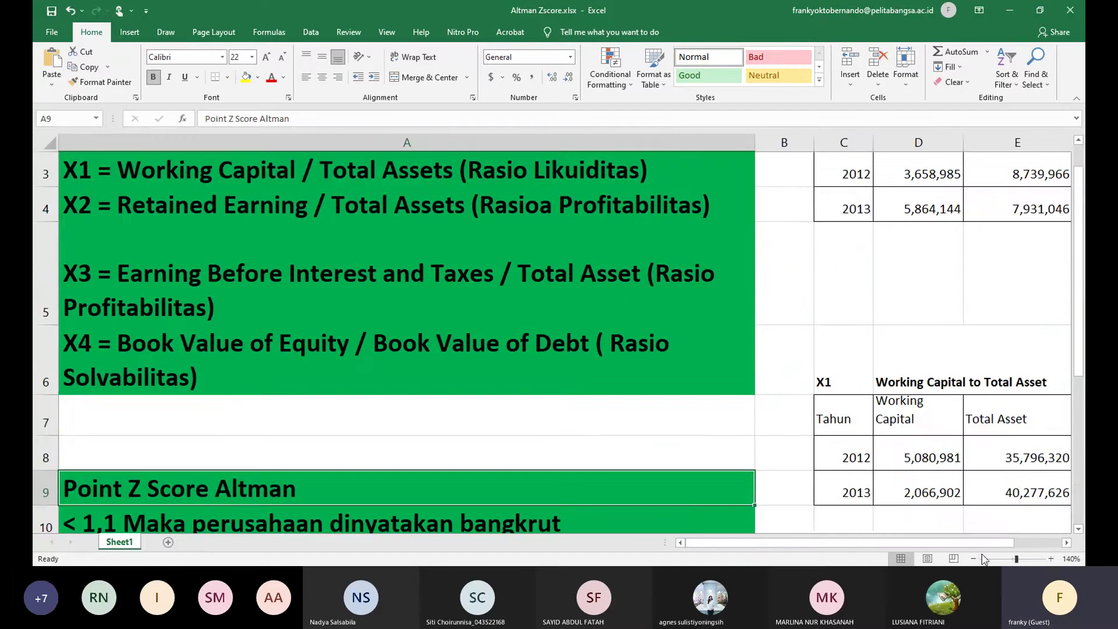
pyautogui.moveTo(962, 543); pyautogui.dragTo(1032, 454)
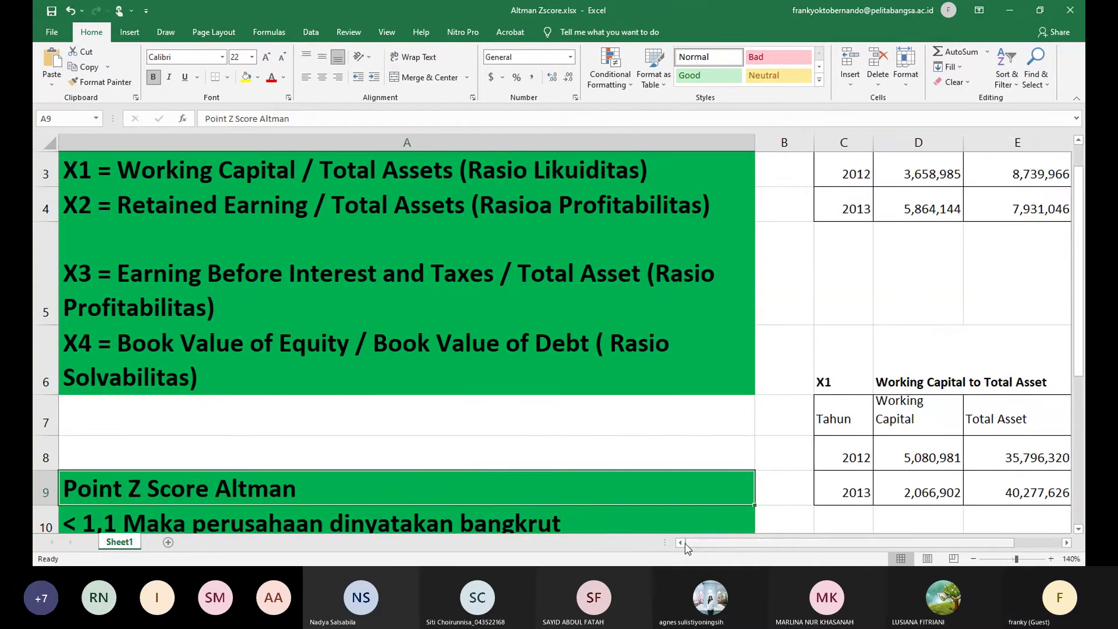
pyautogui.click(1067, 543)
pyautogui.scroll(1, 615, 493)
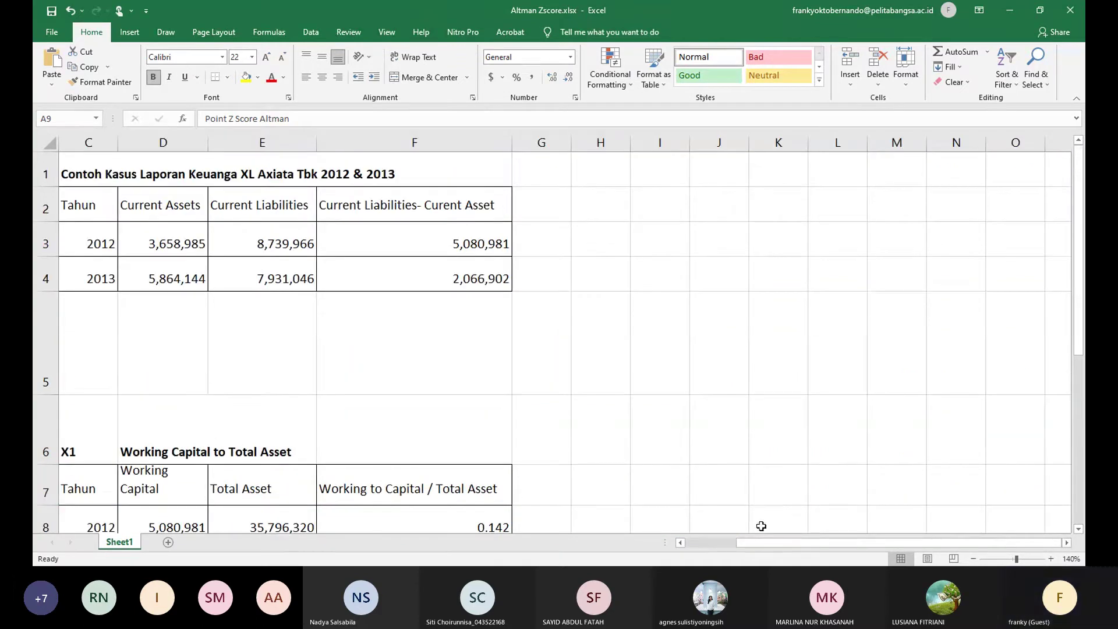
pyautogui.click(679, 543)
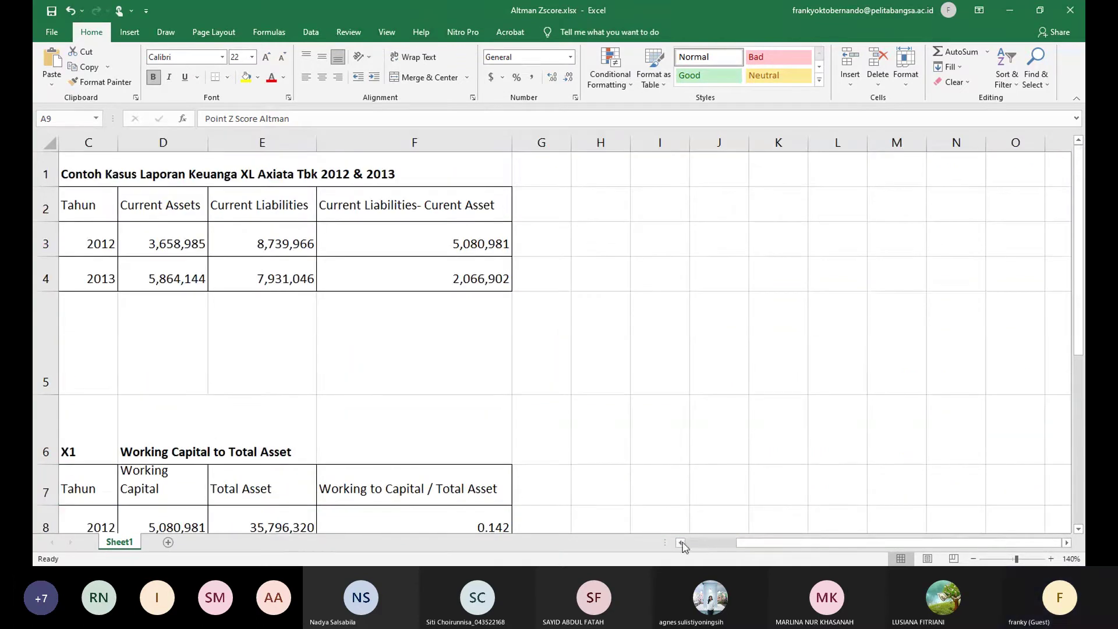
pyautogui.click(973, 559)
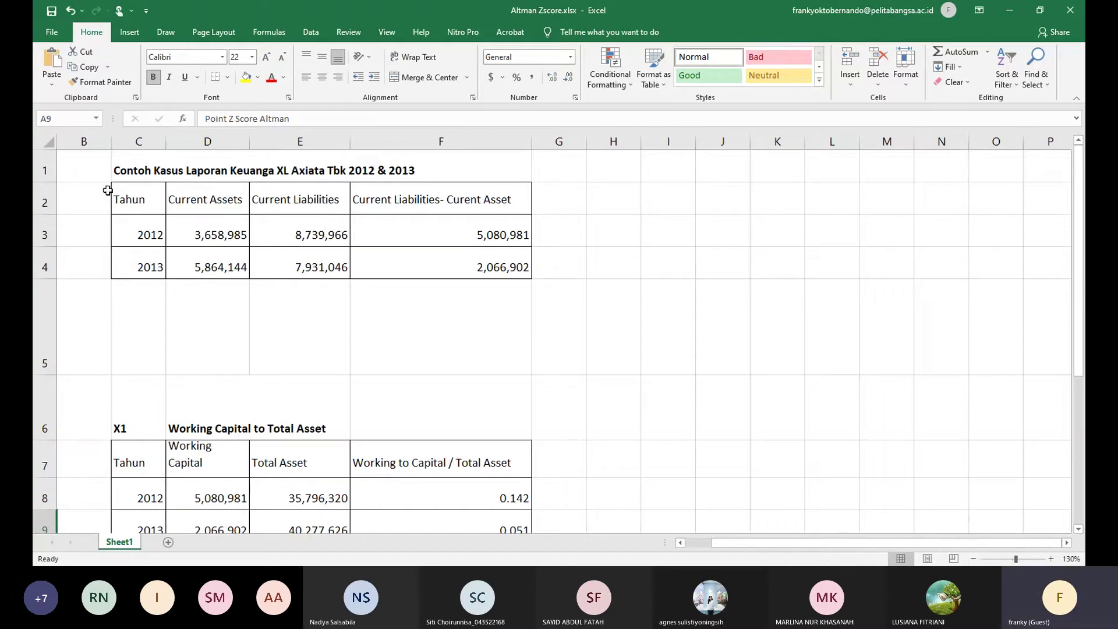
# Go through the Tahun column of the XL Axiata case table, checking its header and the year rows in C2 to C4
pyautogui.click(124, 207)
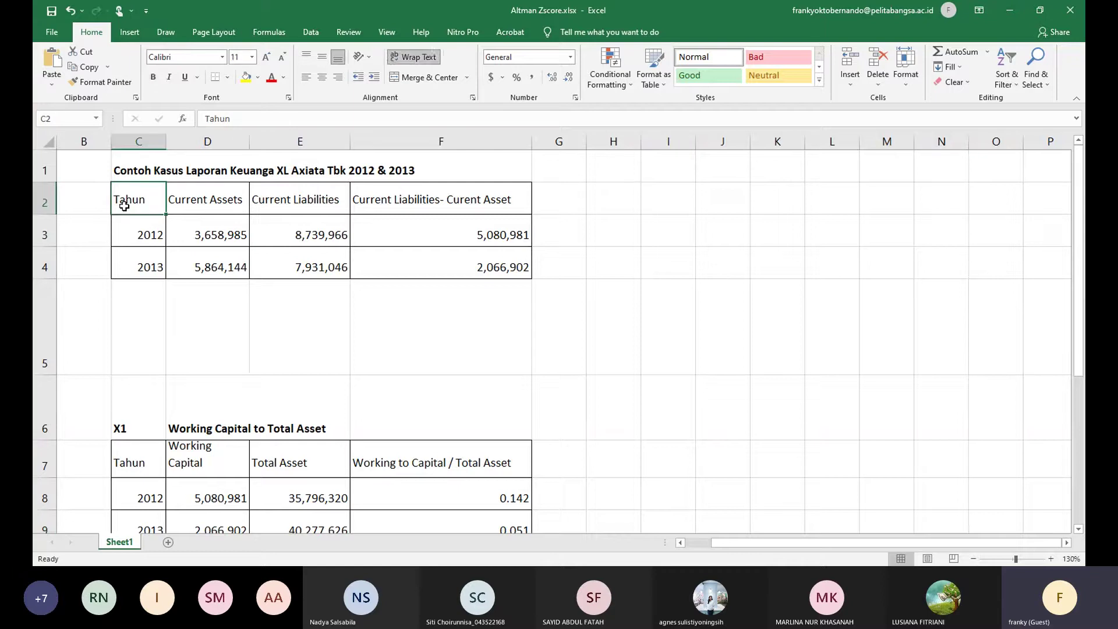
pyautogui.click(138, 237)
pyautogui.click(152, 264)
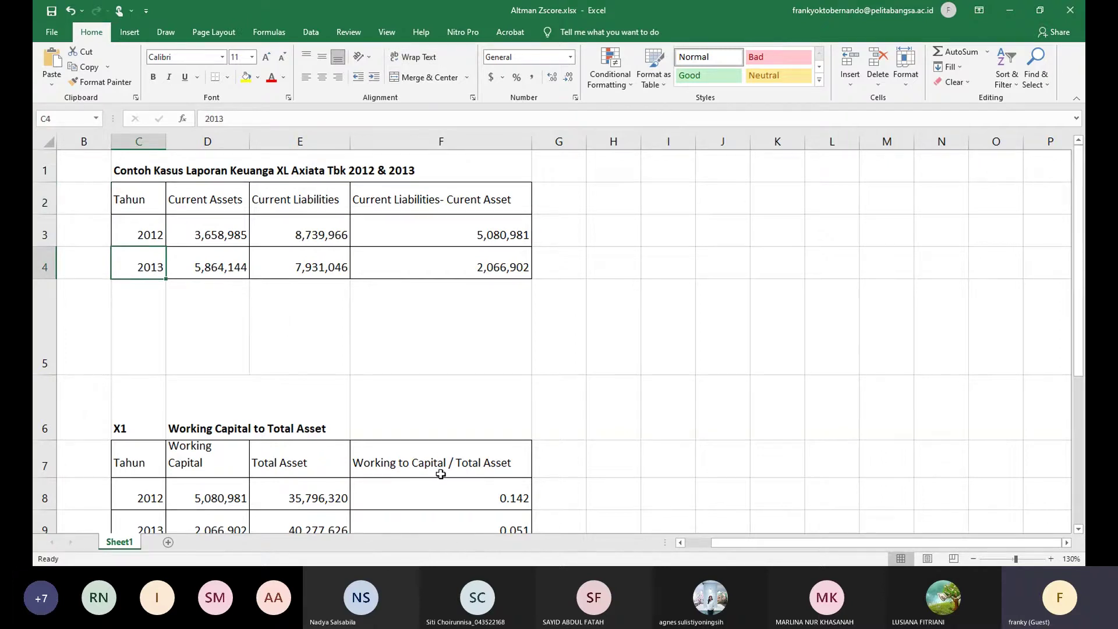
pyautogui.click(154, 197)
pyautogui.click(150, 240)
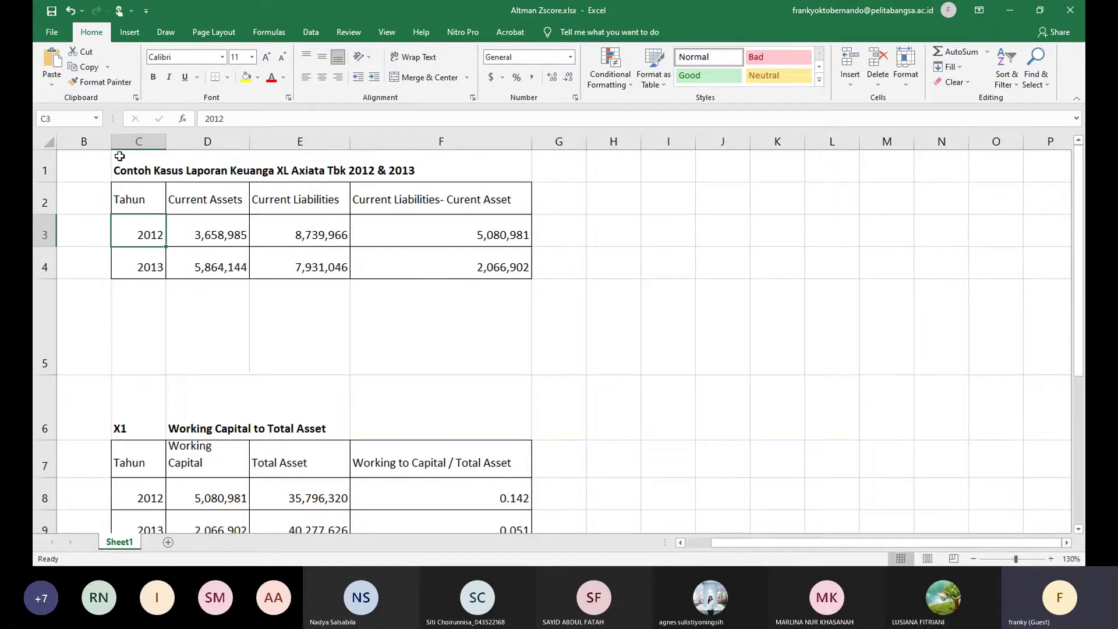
pyautogui.click(127, 201)
pyautogui.click(129, 231)
pyautogui.click(125, 269)
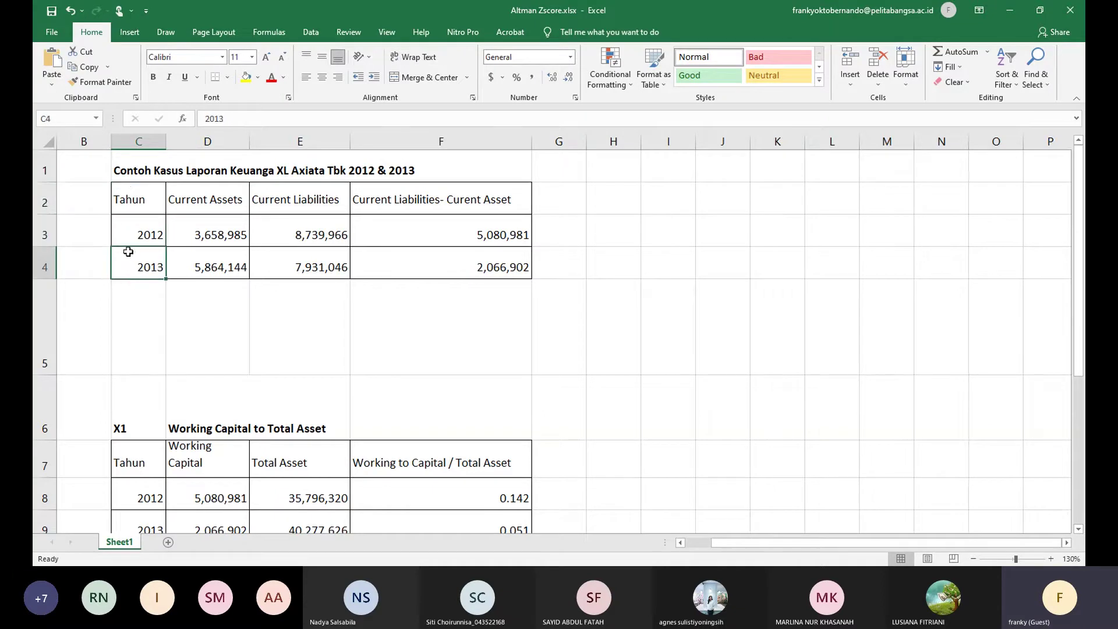
pyautogui.click(129, 233)
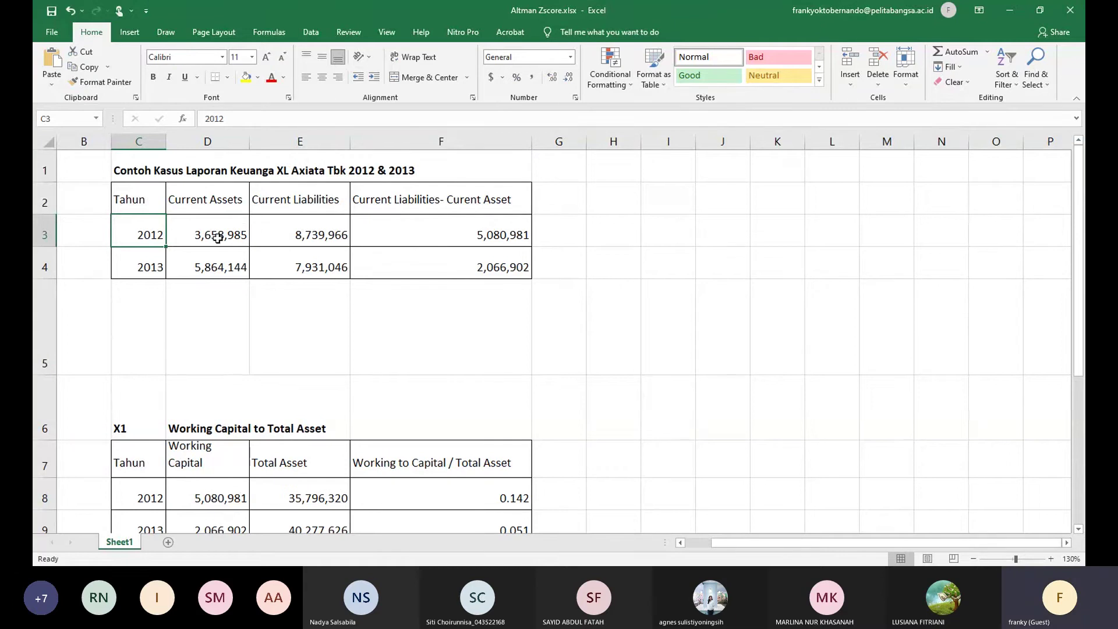
pyautogui.click(144, 263)
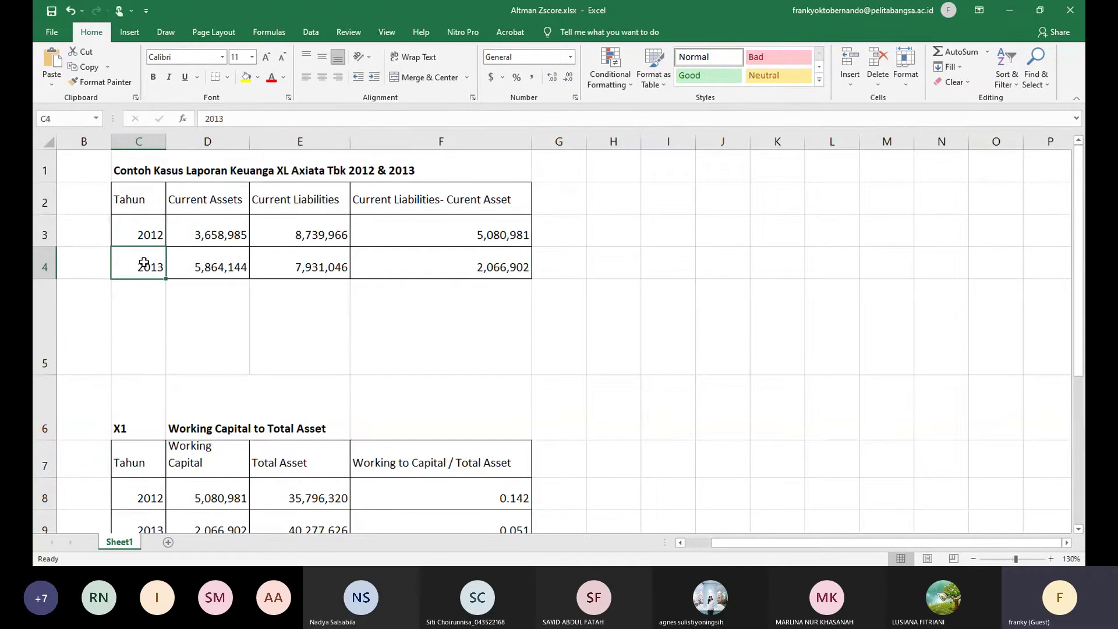
# Inspect the 2012 current assets figure in D3 and the formula for current liabilities minus current assets in F3
pyautogui.click(233, 232)
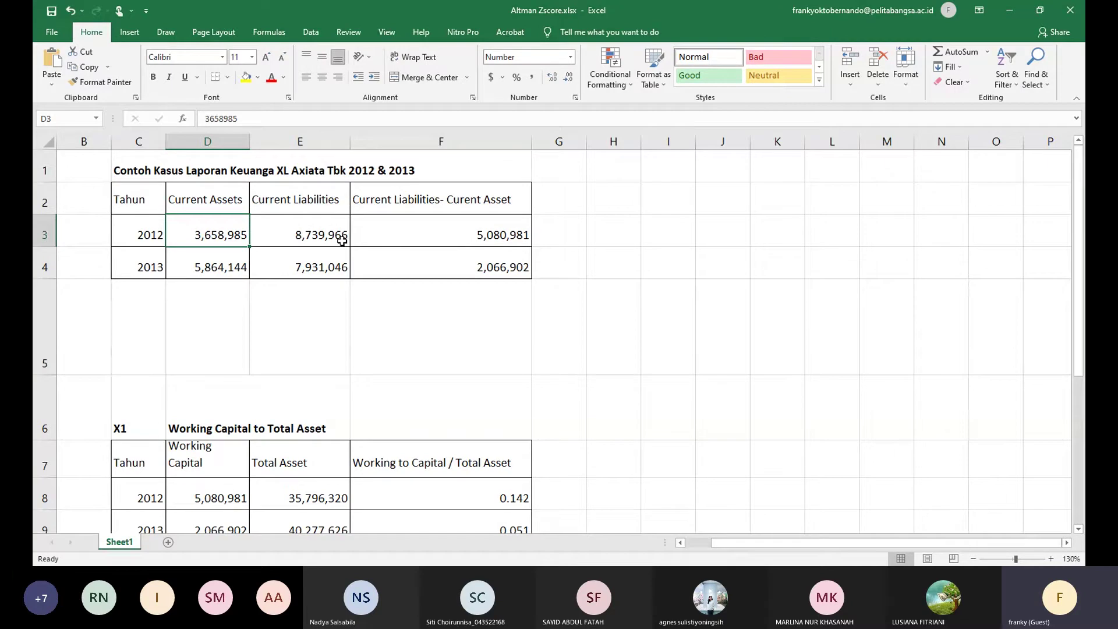
pyautogui.doubleClick(434, 232)
pyautogui.click(645, 252)
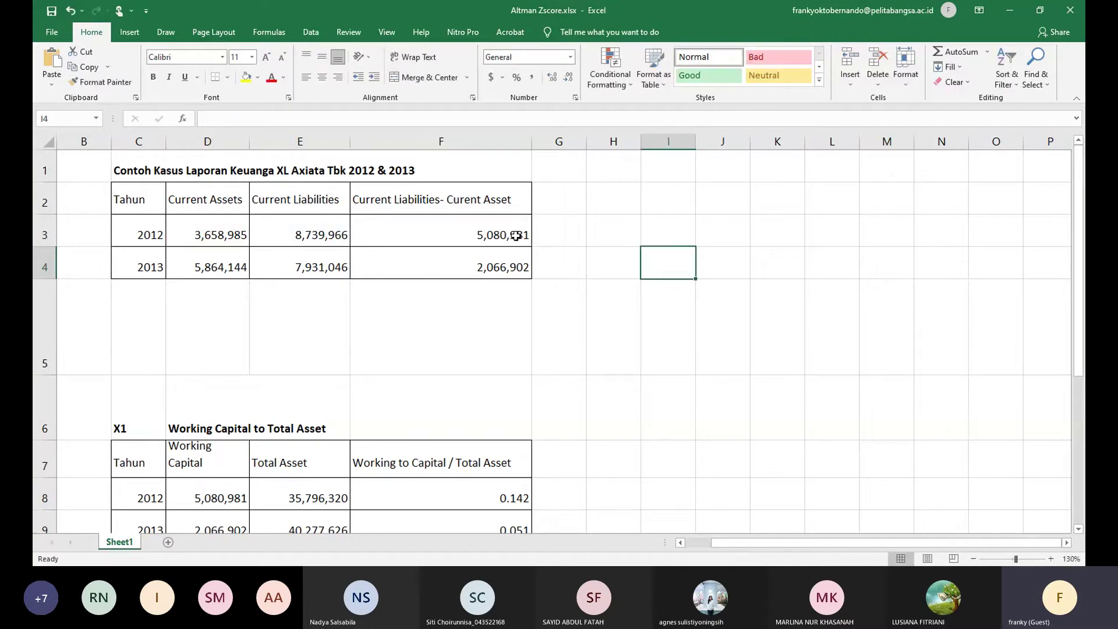
pyautogui.click(384, 230)
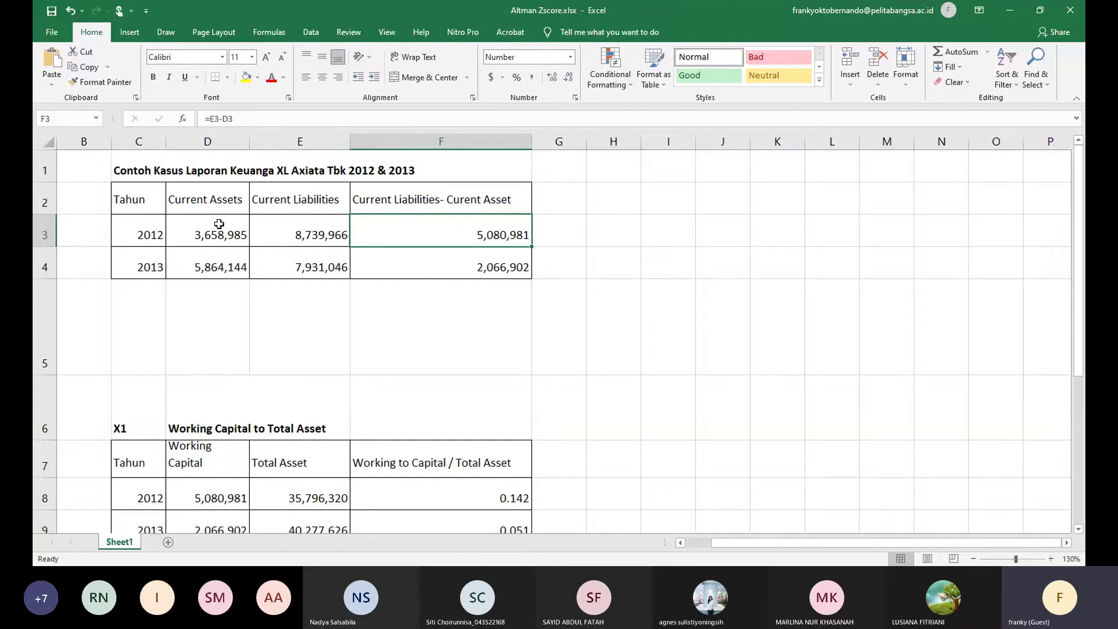
# Compare the case table and the X1 Working Capital to Total Asset table with the X1 definition in A3
pyautogui.moveTo(740, 545); pyautogui.dragTo(741, 546)
pyautogui.scroll(-1, 319, 390)
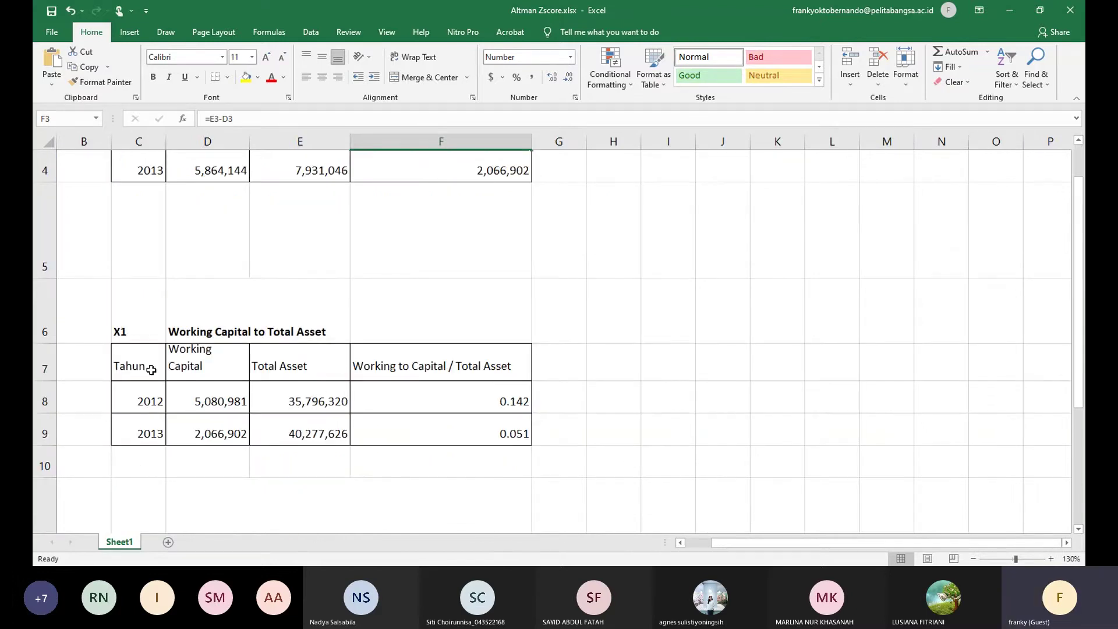
pyautogui.scroll(1, 152, 368)
pyautogui.scroll(-1, 151, 368)
pyautogui.scroll(1, 207, 387)
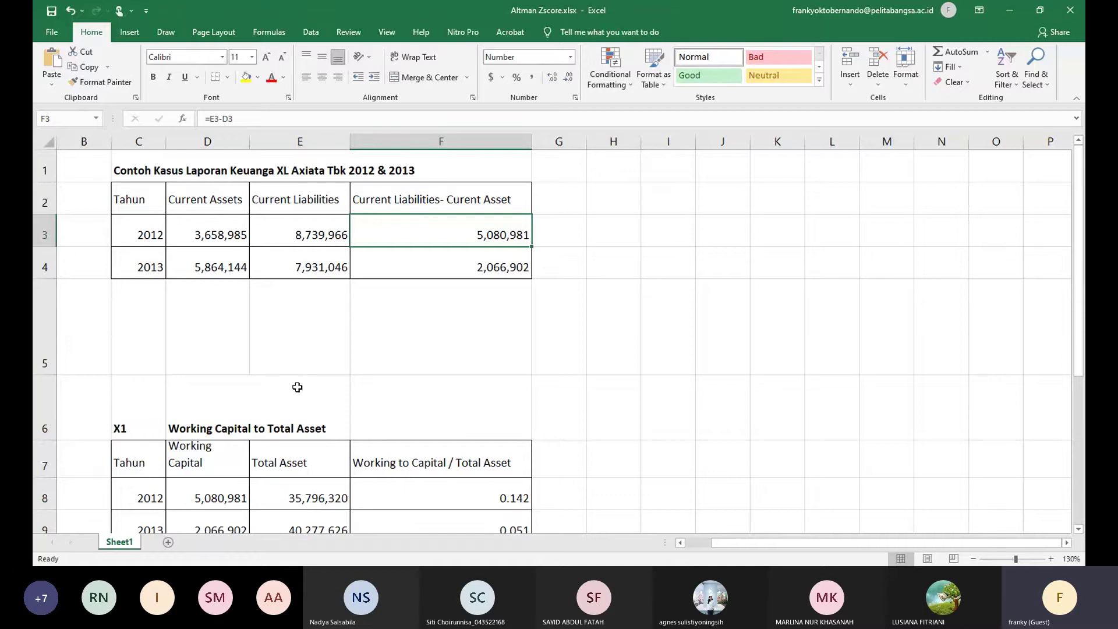
pyautogui.scroll(-1, 297, 387)
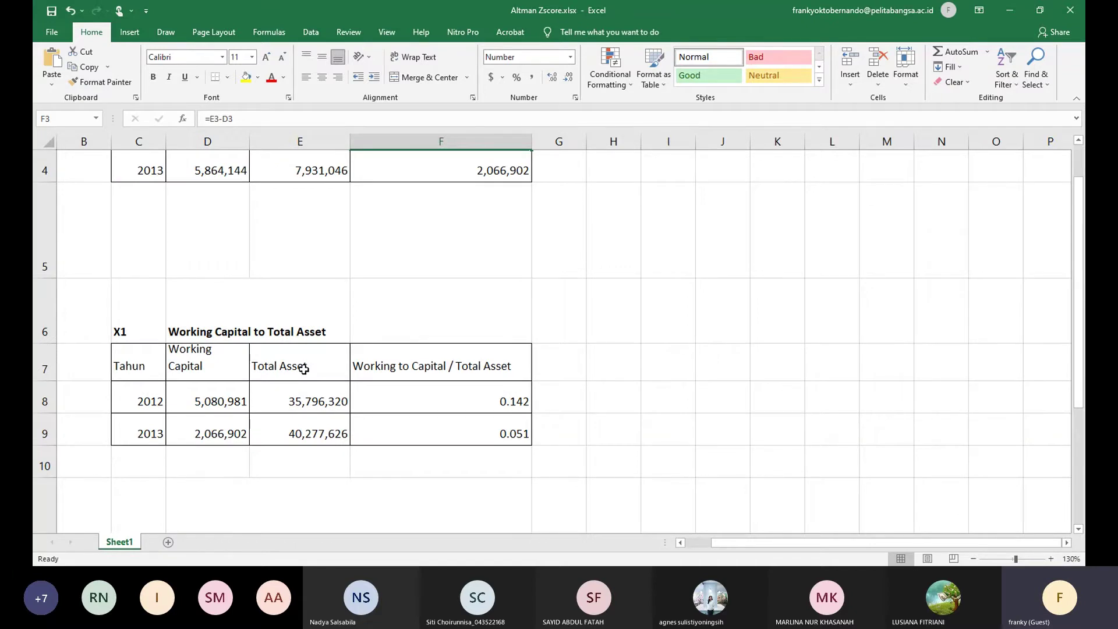
pyautogui.press('Left')
pyautogui.press('Left')
pyautogui.press('Left')
pyautogui.press('Left')
pyautogui.press('Left')
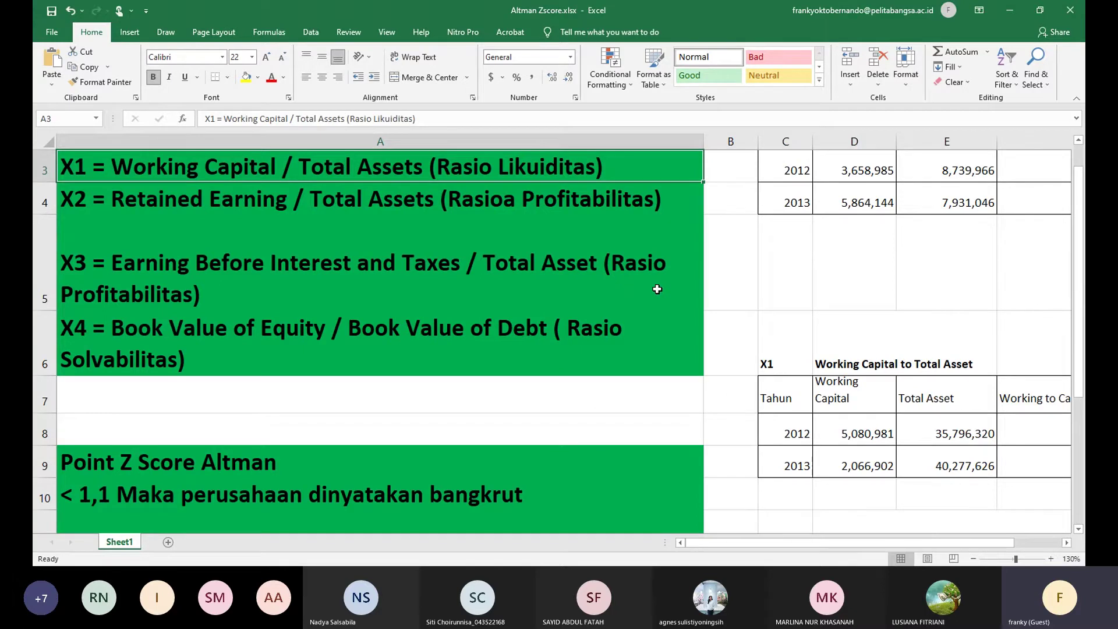
# Return to the ratio tables in columns C to F and examine the X1 and X2 calculations for 2012 and 2013
pyautogui.press('Right')
pyautogui.press('Right')
pyautogui.press('Right')
pyautogui.press('Right')
pyautogui.press('Right')
pyautogui.press('Right')
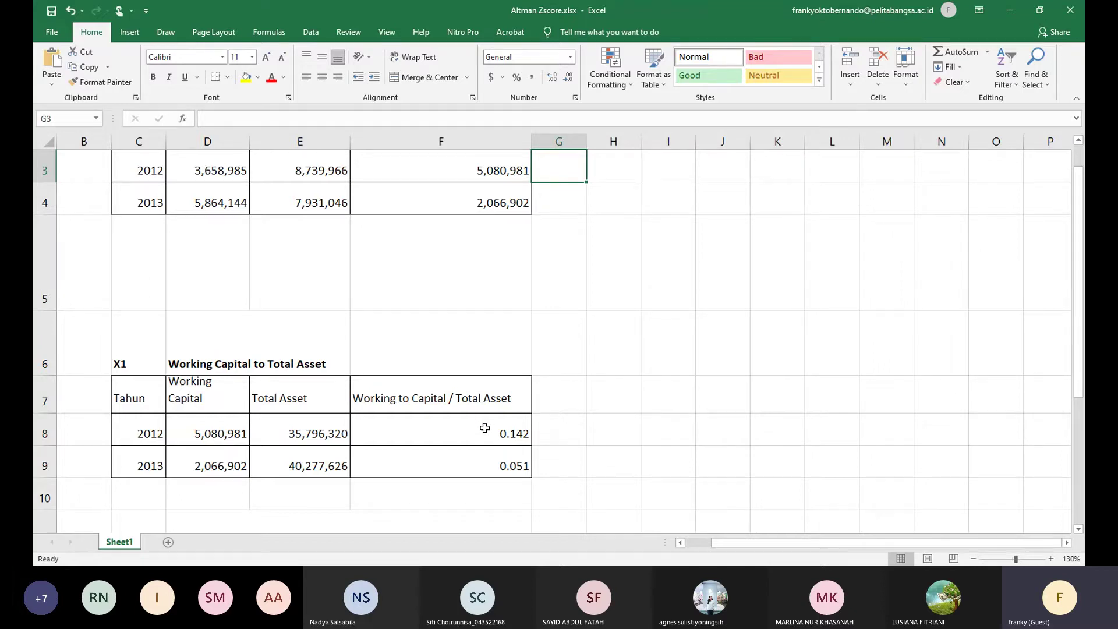
pyautogui.press('Down')
pyautogui.press('Down')
pyautogui.press('Down')
pyautogui.press('Down')
pyautogui.press('Down')
pyautogui.press('Down')
pyautogui.press('Down')
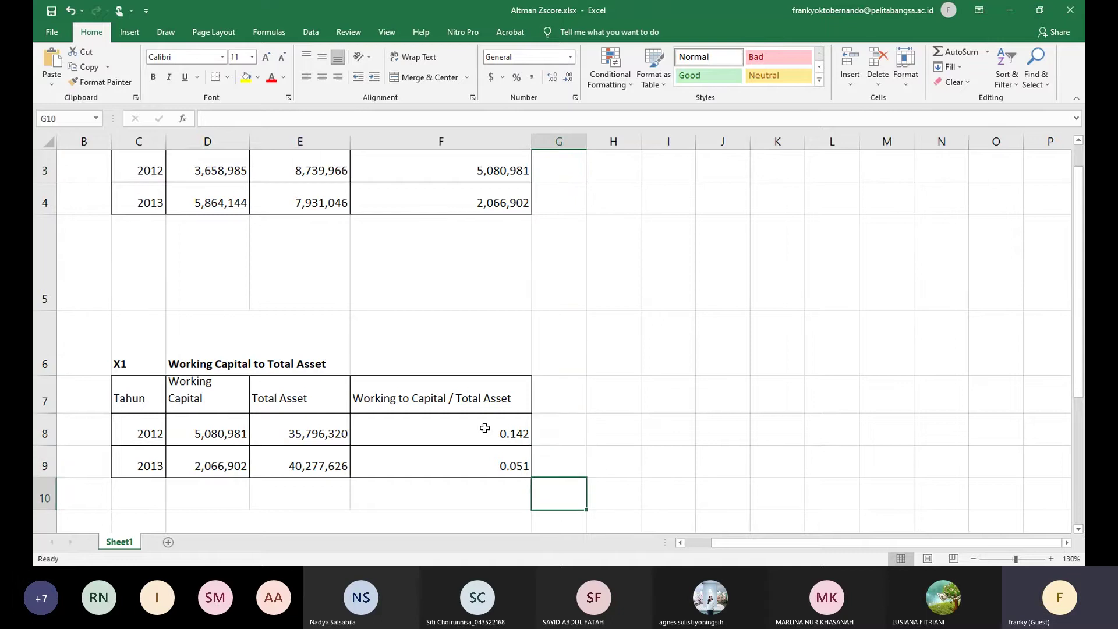
pyautogui.press('Down')
pyautogui.press('Down')
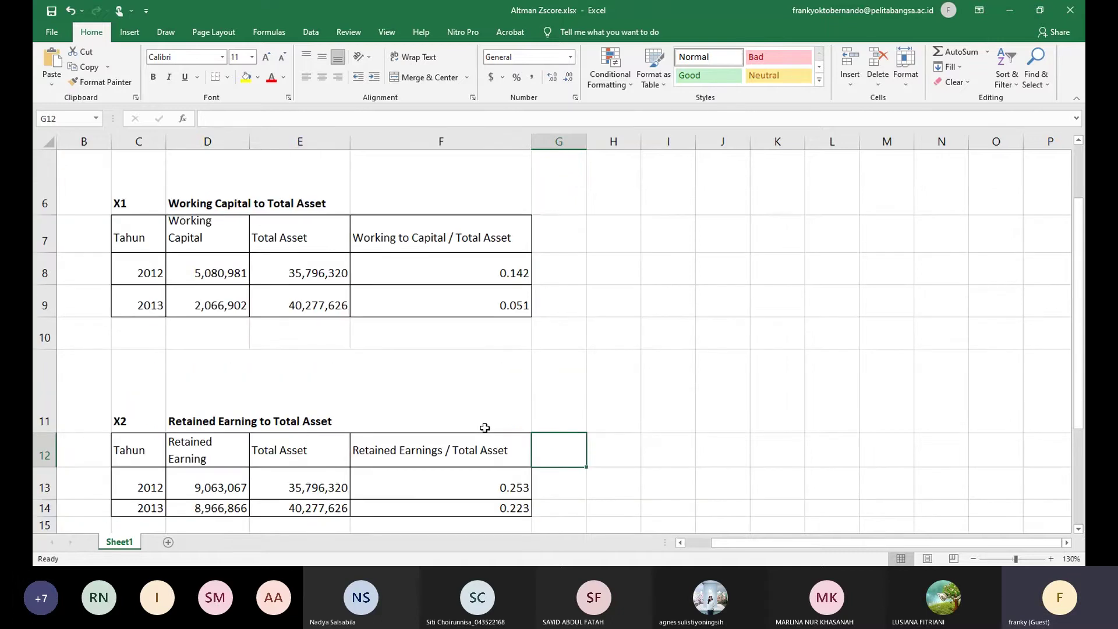
# Check the Retained Earning and Tahun headers of the X2 table in D12 and C12
pyautogui.press('Left')
pyautogui.press('Left')
pyautogui.press('Left')
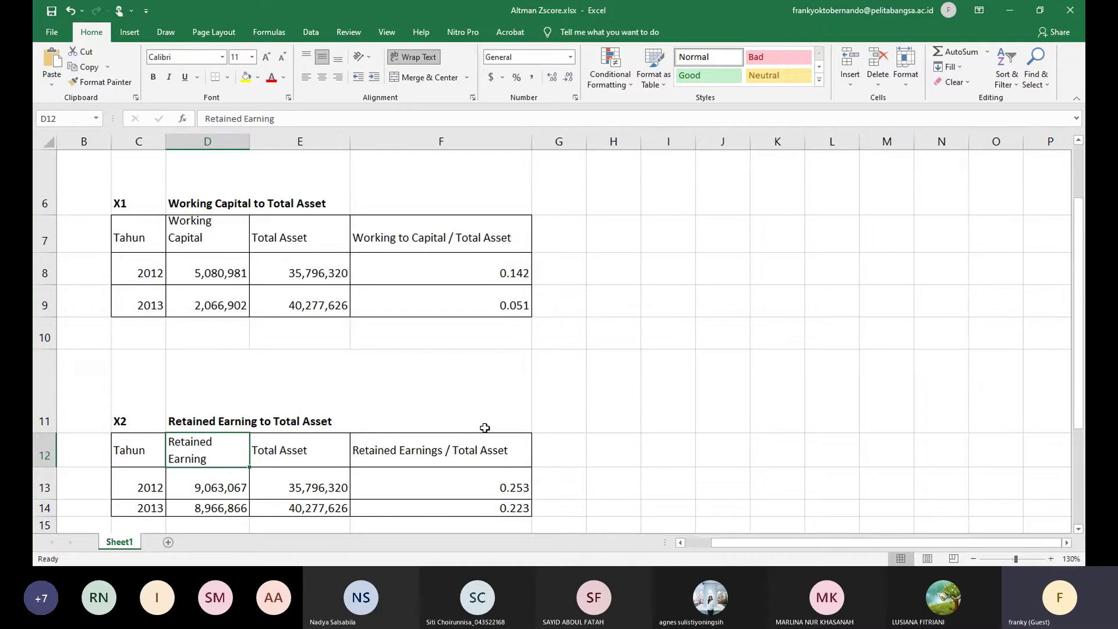
pyautogui.press('Left')
pyautogui.press('Left')
pyautogui.press('Left')
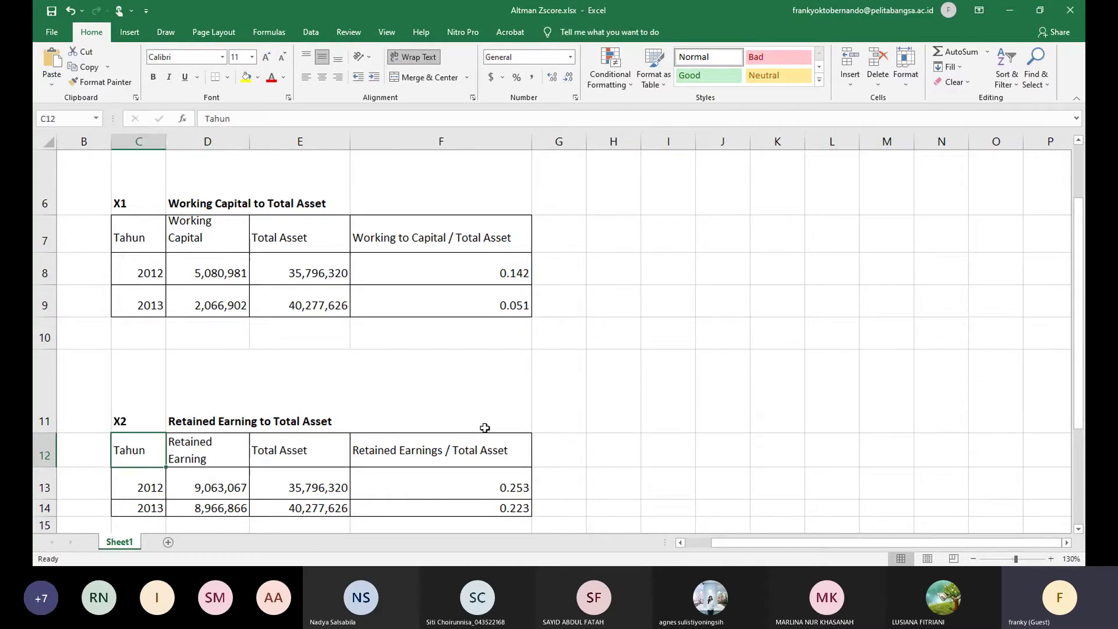
# Review the ratio definitions in column A from X1 in A3 down to the Point Z Score Altman heading in A9
pyautogui.press('Up')
pyautogui.press('Up')
pyautogui.press('Up')
pyautogui.press('Up')
pyautogui.press('Up')
pyautogui.press('Up')
pyautogui.press('Up')
pyautogui.press('Up')
pyautogui.press('Up')
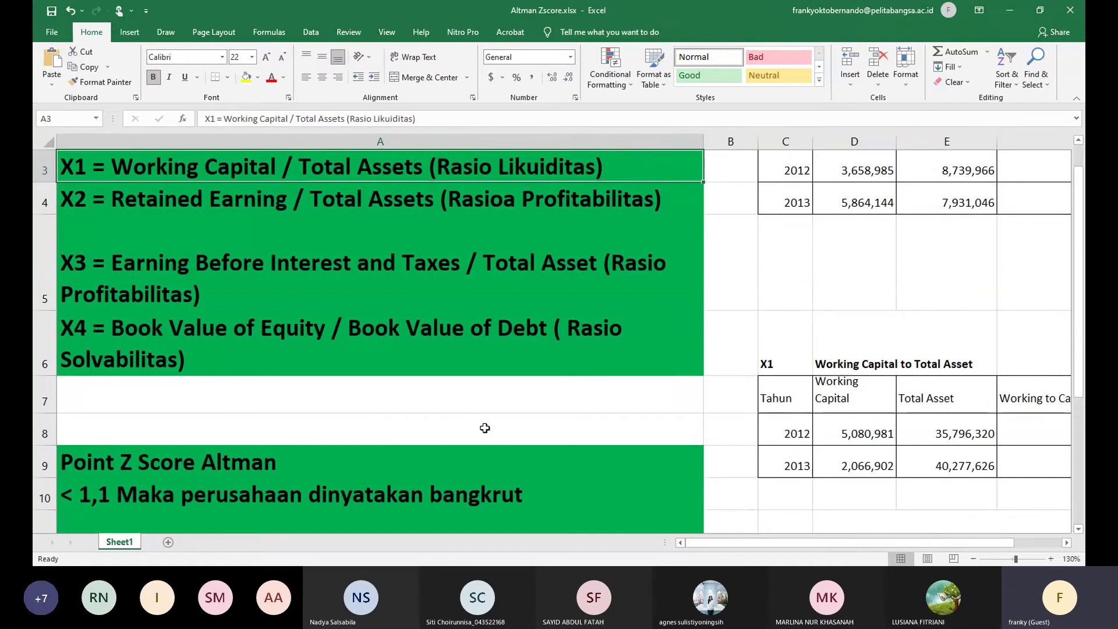
pyautogui.press('Down')
pyautogui.press('Down')
pyautogui.press('Down')
pyautogui.press('Down')
pyautogui.press('Down')
pyautogui.press('Down')
pyautogui.press('Down')
pyautogui.press('Down')
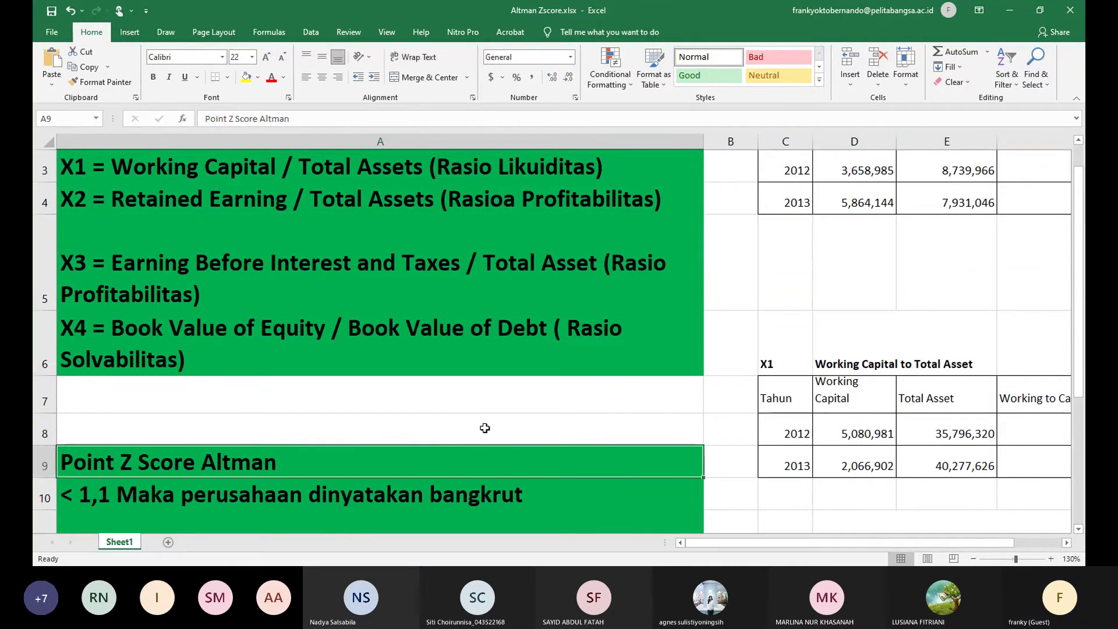
# Return to the X2 Retained Earning to Total Asset table and check its Tahun rows down to C14
pyautogui.press('Right')
pyautogui.press('Right')
pyautogui.press('Right')
pyautogui.press('Right')
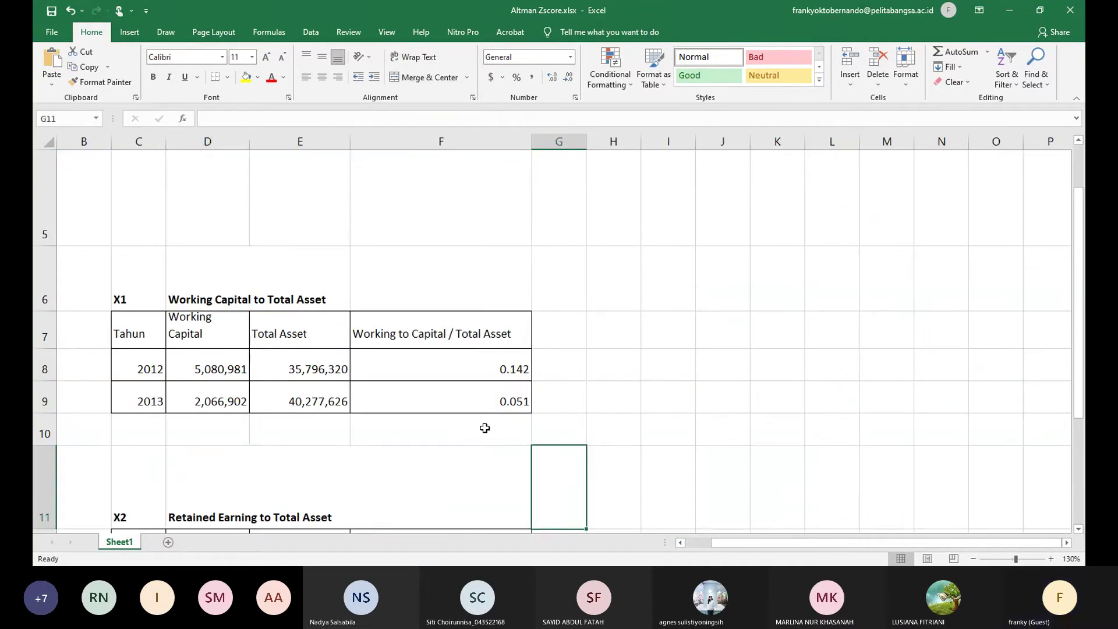
pyautogui.press('Left')
pyautogui.press('Left')
pyautogui.press('Down')
pyautogui.press('Down')
pyautogui.press('Down')
pyautogui.press('Down')
pyautogui.press('Down')
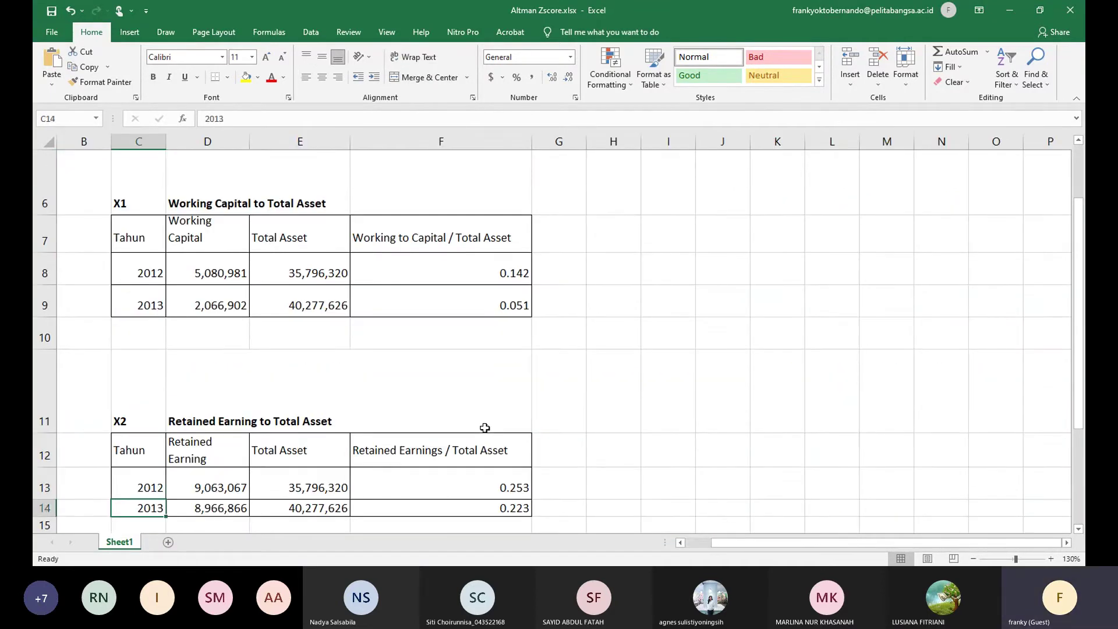
# Examine the X3 Earning Before Interest and Taxes to Total Asset table from C17, including the 2012 EBIT figure in D19
pyautogui.press('Down')
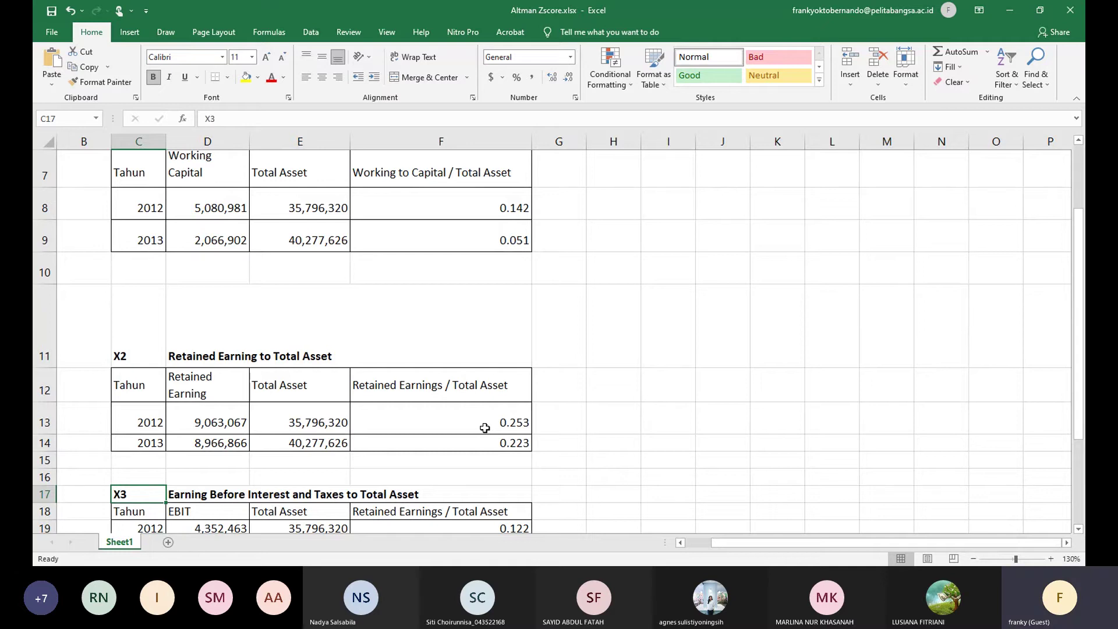
pyautogui.press('Down')
pyautogui.press('Up')
pyautogui.press('Down')
pyautogui.press('Down')
pyautogui.press('Up')
pyautogui.press('Down')
pyautogui.press('Up')
pyautogui.press('Down')
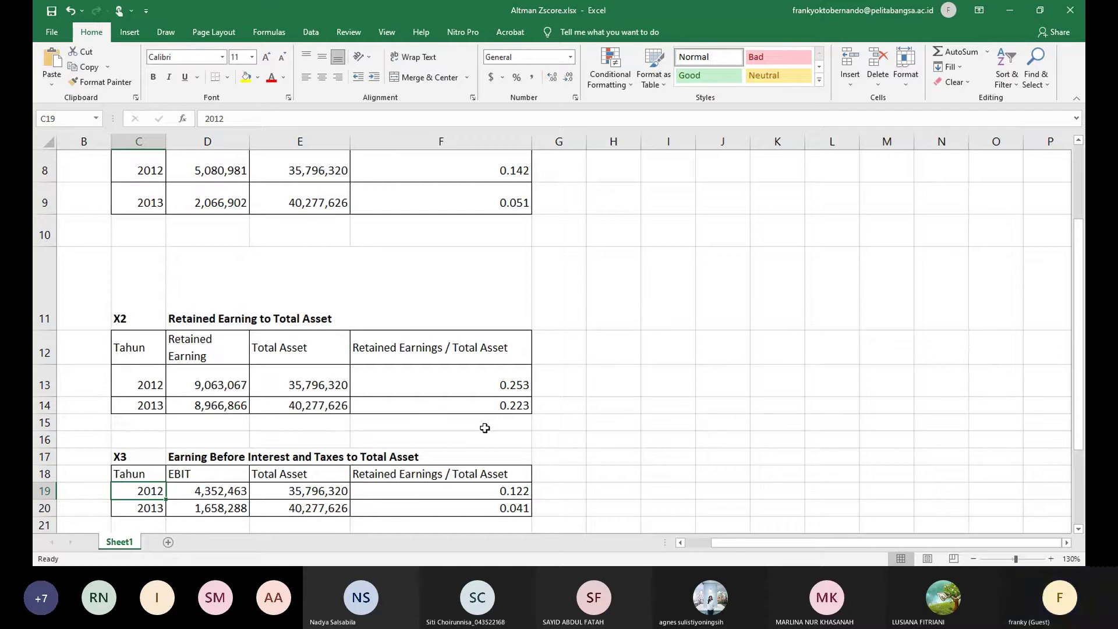
pyautogui.press('Right')
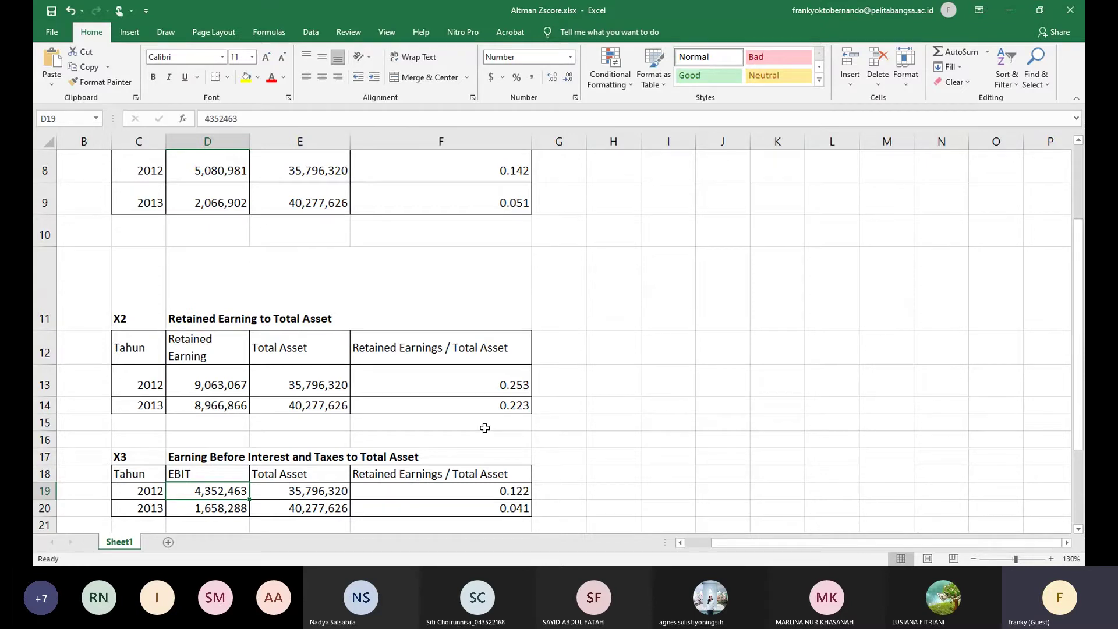
# Go back to the Altman Z Score title in A1, above the ratio definitions
pyautogui.press('Left')
pyautogui.press('Left')
pyautogui.press('Left')
pyautogui.press('Up')
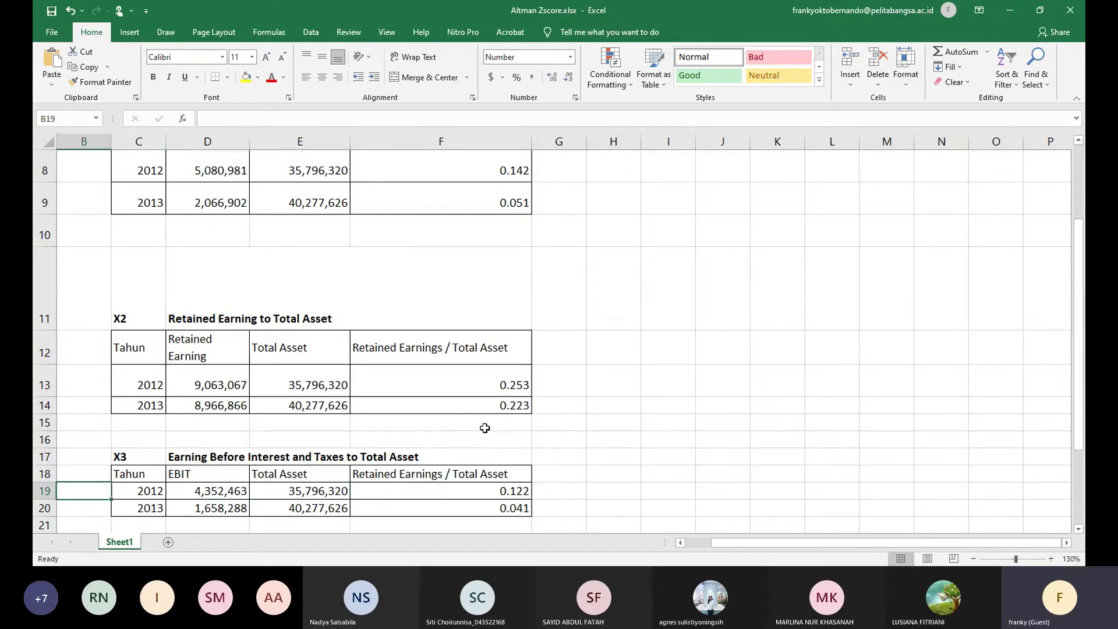
pyautogui.press('Up')
pyautogui.press('Up')
pyautogui.press('Up')
pyautogui.press('Up')
pyautogui.press('Up')
pyautogui.press('Up')
pyautogui.press('Up')
pyautogui.press('Up')
pyautogui.press('Up')
pyautogui.press('Up')
pyautogui.press('Up')
pyautogui.press('Up')
pyautogui.press('Up')
pyautogui.press('Up')
pyautogui.press('Up')
pyautogui.press('Up')
pyautogui.press('Up')
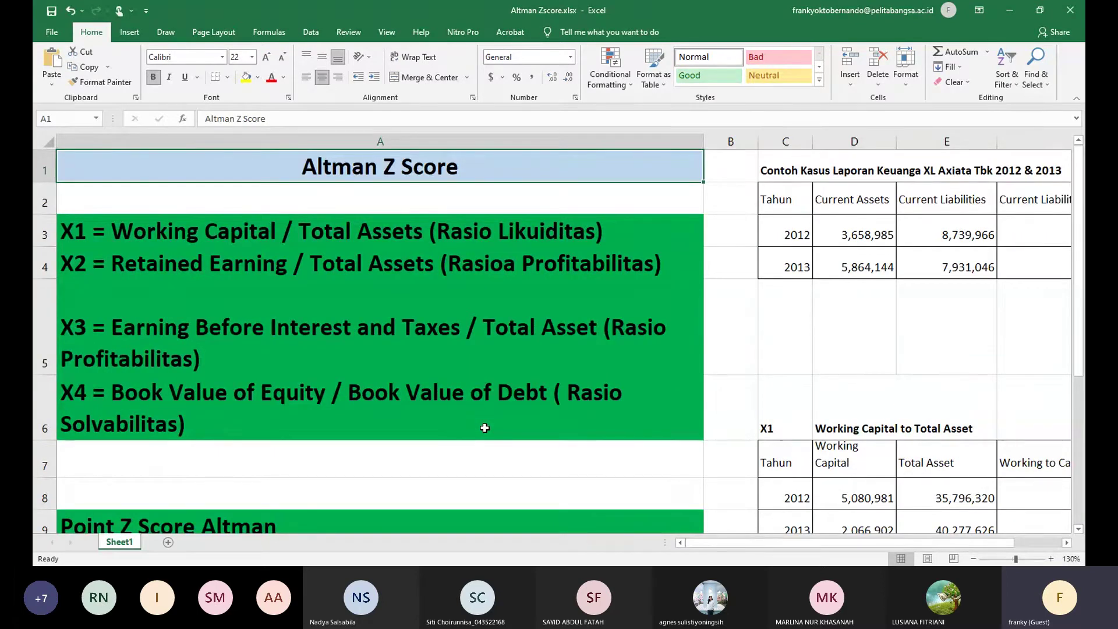
# Read through the X1 to X4 definitions and the Point Z Score Altman cutoffs in column A
pyautogui.press('Down')
pyautogui.press('Down')
pyautogui.press('Down')
pyautogui.press('Down')
pyautogui.press('Down')
pyautogui.press('Down')
pyautogui.press('Down')
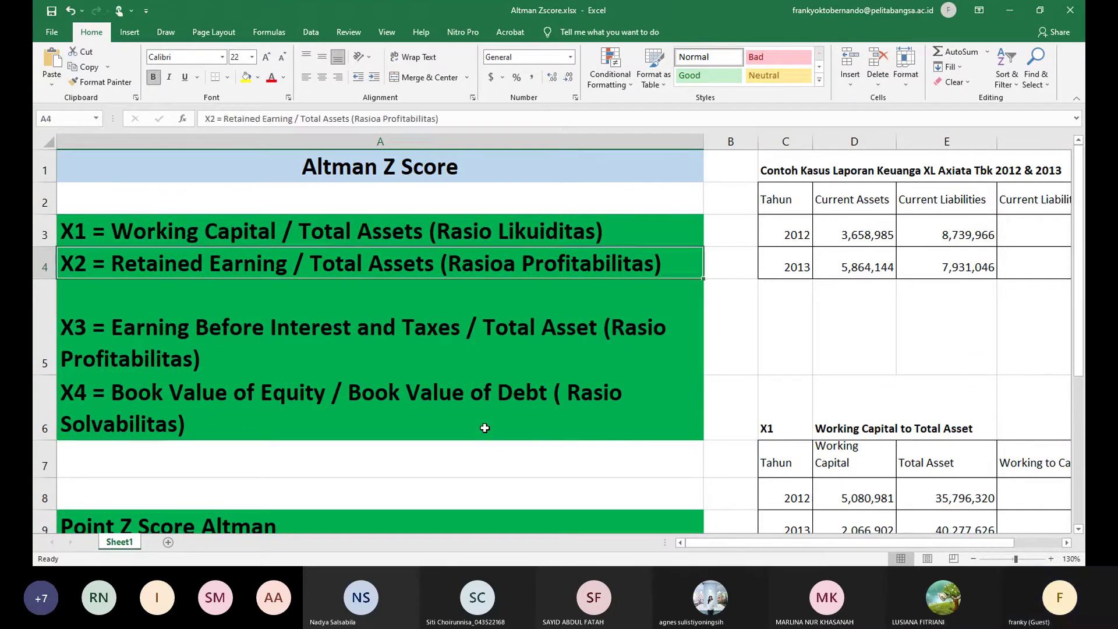
pyautogui.scroll(-1, 485, 428)
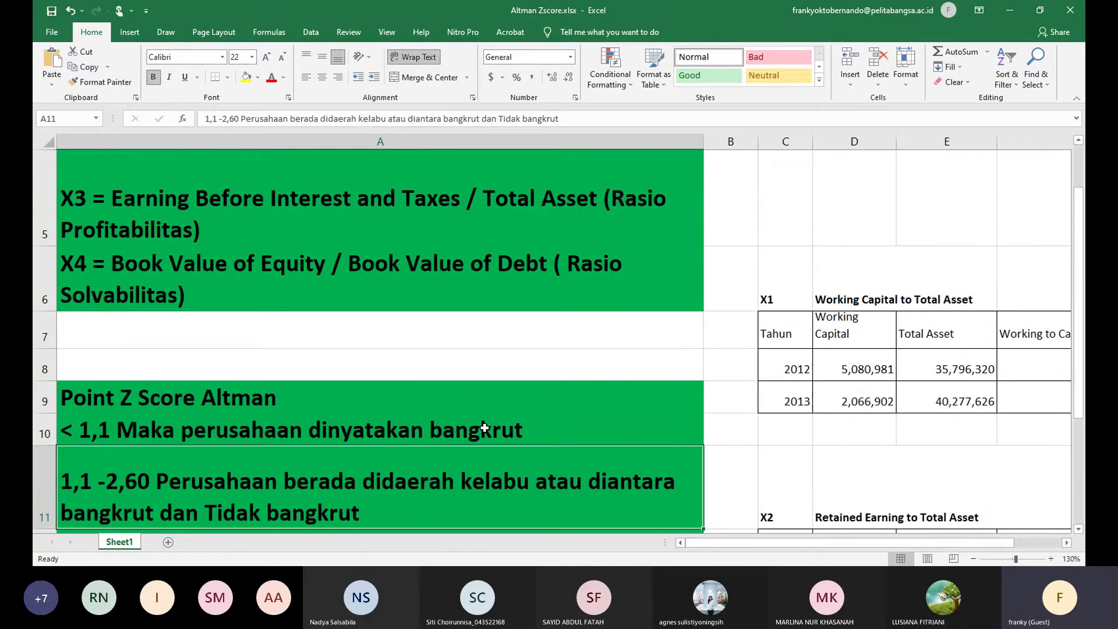
pyautogui.click(485, 428)
pyautogui.press('Up')
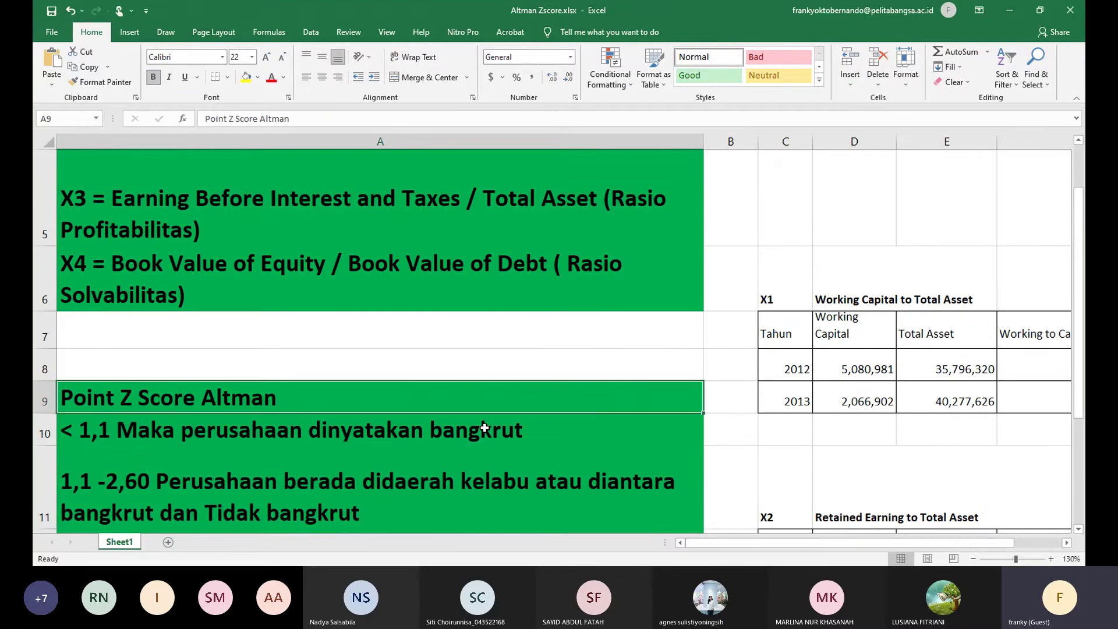
# Go past the Z Score formula to the X4 heading, Book Value of Equity to Book Value of Debt, in D23
pyautogui.press('Right')
pyautogui.press('Down')
pyautogui.press('Down')
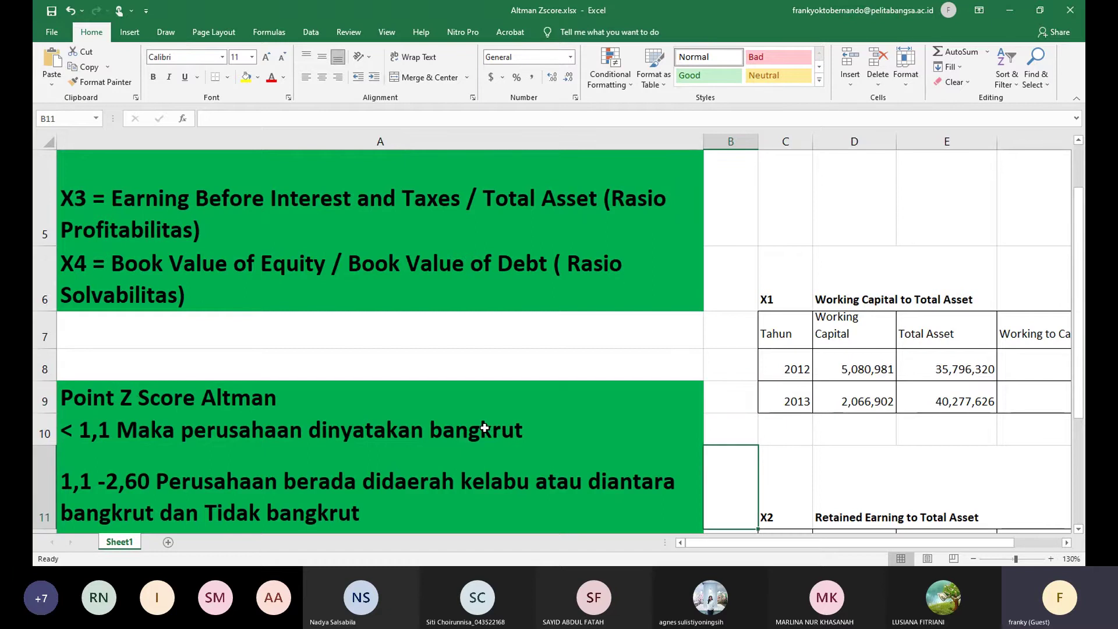
pyautogui.press('Down')
pyautogui.press('Down')
pyautogui.press('Down')
pyautogui.press('Down')
pyautogui.press('Down')
pyautogui.press('Down')
pyautogui.press('Down')
pyautogui.press('Down')
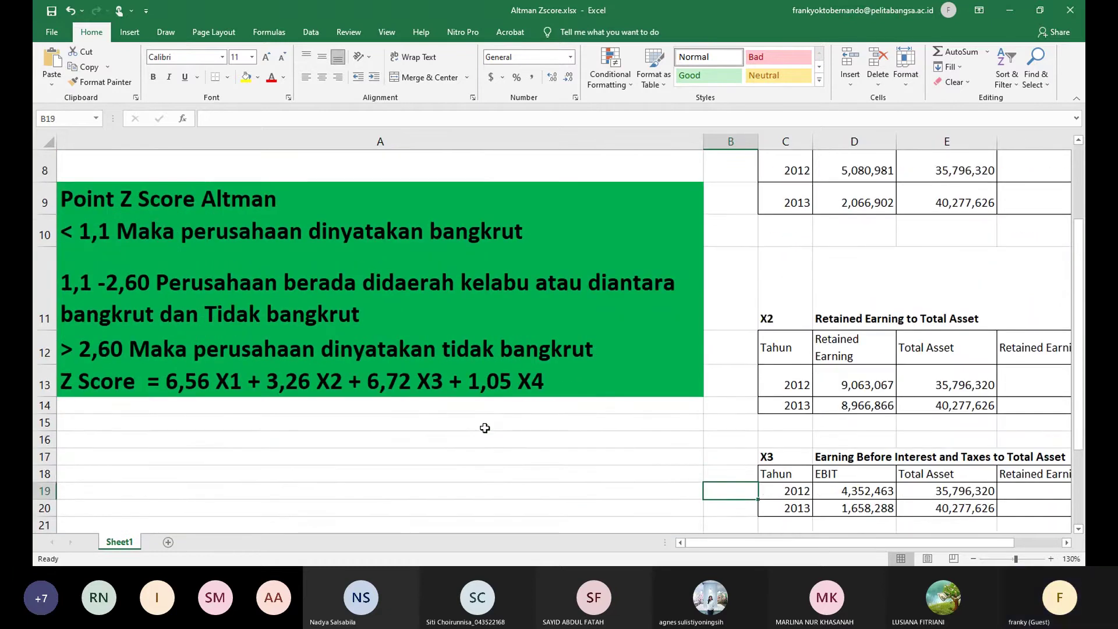
pyautogui.press('Down')
pyautogui.press('Down')
pyautogui.press('Down')
pyautogui.press('Down')
pyautogui.press('Right')
pyautogui.press('Right')
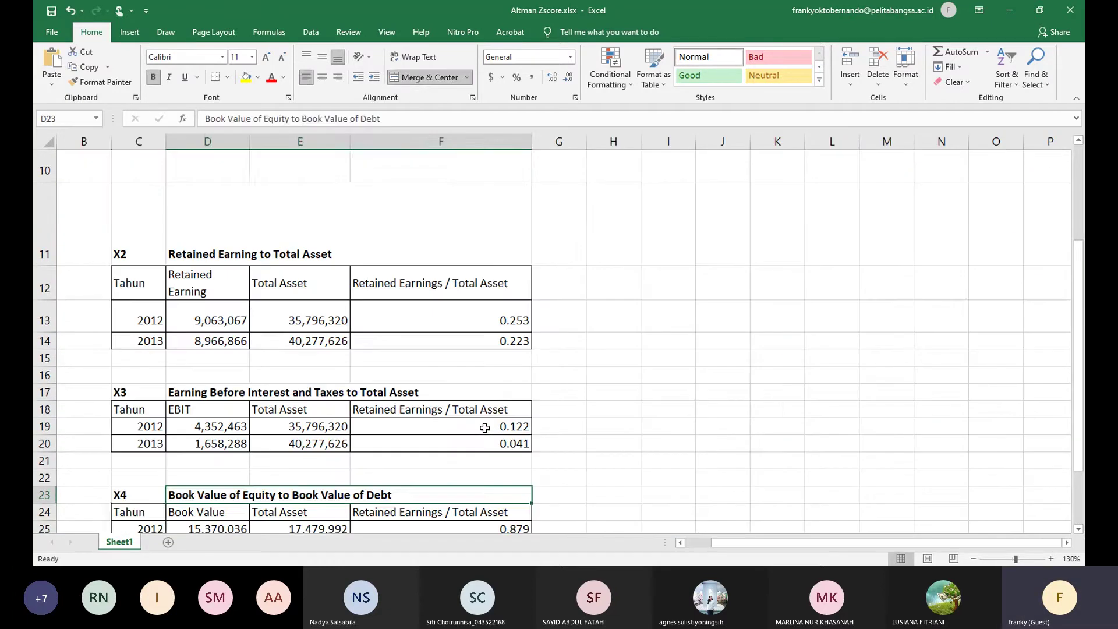
# Examine the X4 table, checking the Tahun header in C24 and the 2012 figure in E25
pyautogui.press('Left')
pyautogui.press('Down')
pyautogui.press('Down')
pyautogui.press('Up')
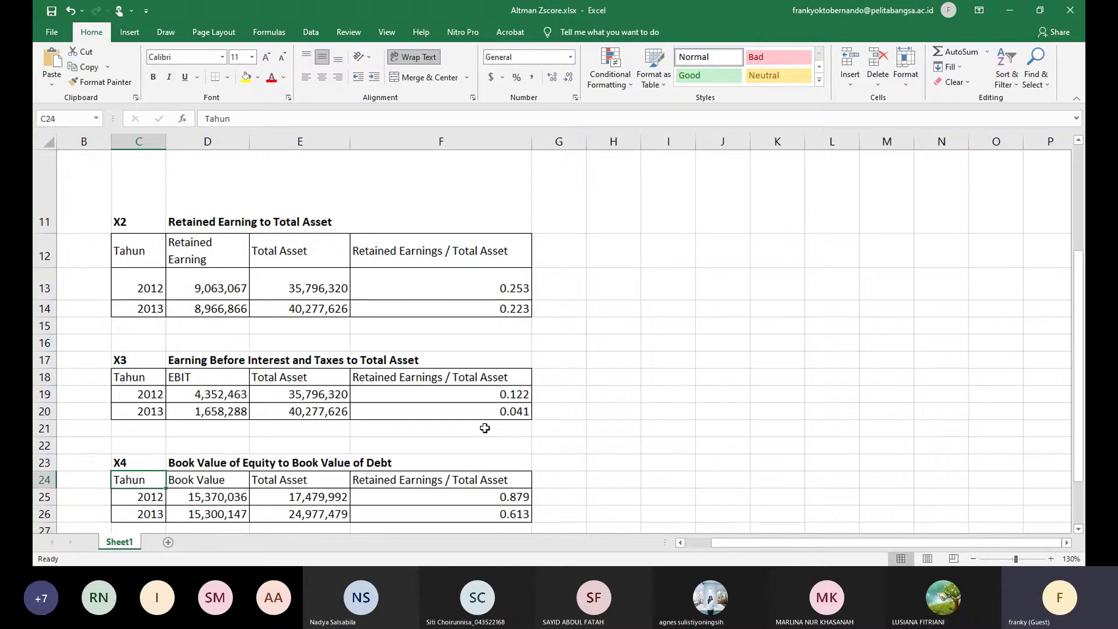
pyautogui.press('Right')
pyautogui.press('Right')
pyautogui.press('Down')
pyautogui.press('Down')
pyautogui.press('Down')
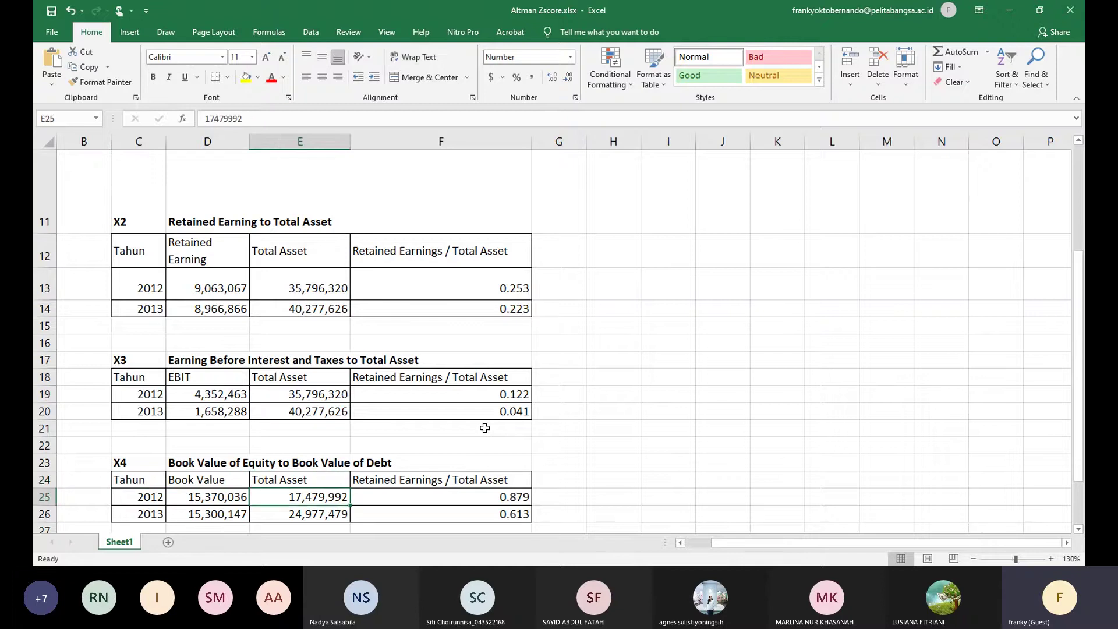
pyautogui.press('Up')
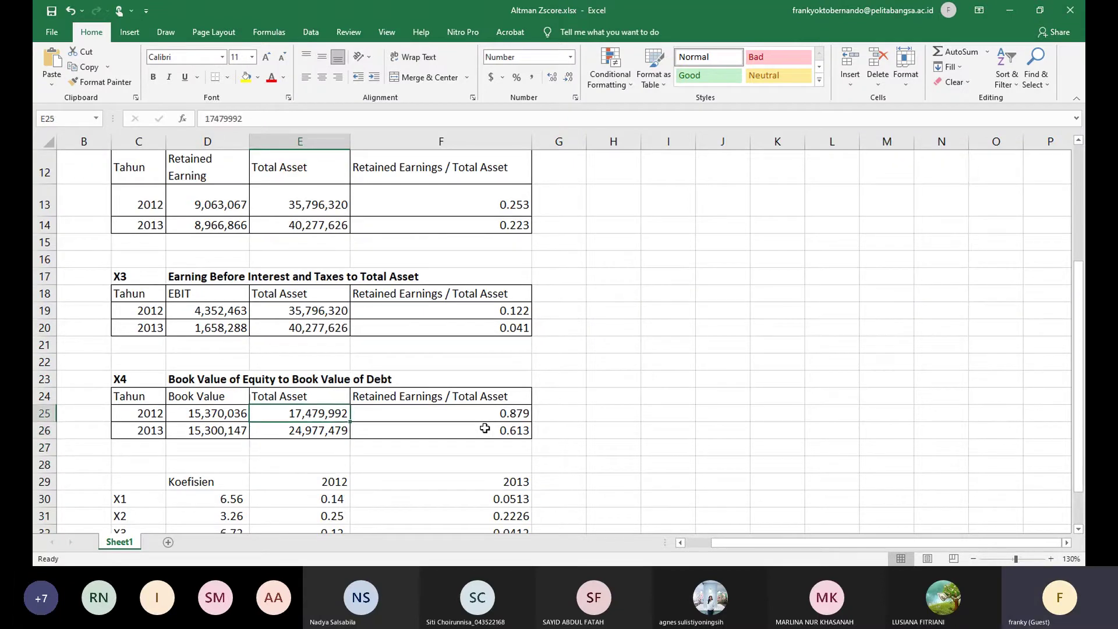
# Go through the Koefisien column from its header in D29 down to the Zscore label in D34
pyautogui.press('Up')
pyautogui.press('Left')
pyautogui.press('Down')
pyautogui.press('Down')
pyautogui.press('Down')
pyautogui.press('Down')
pyautogui.press('Down')
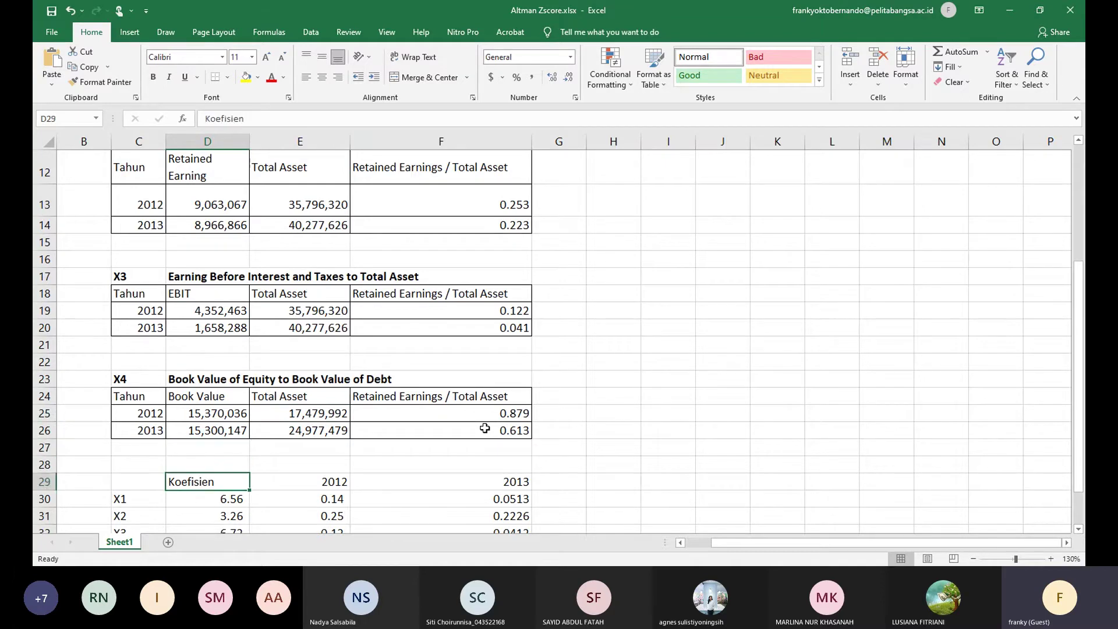
pyautogui.press('Down')
pyautogui.press('Down')
pyautogui.press('Down')
pyautogui.press('Down')
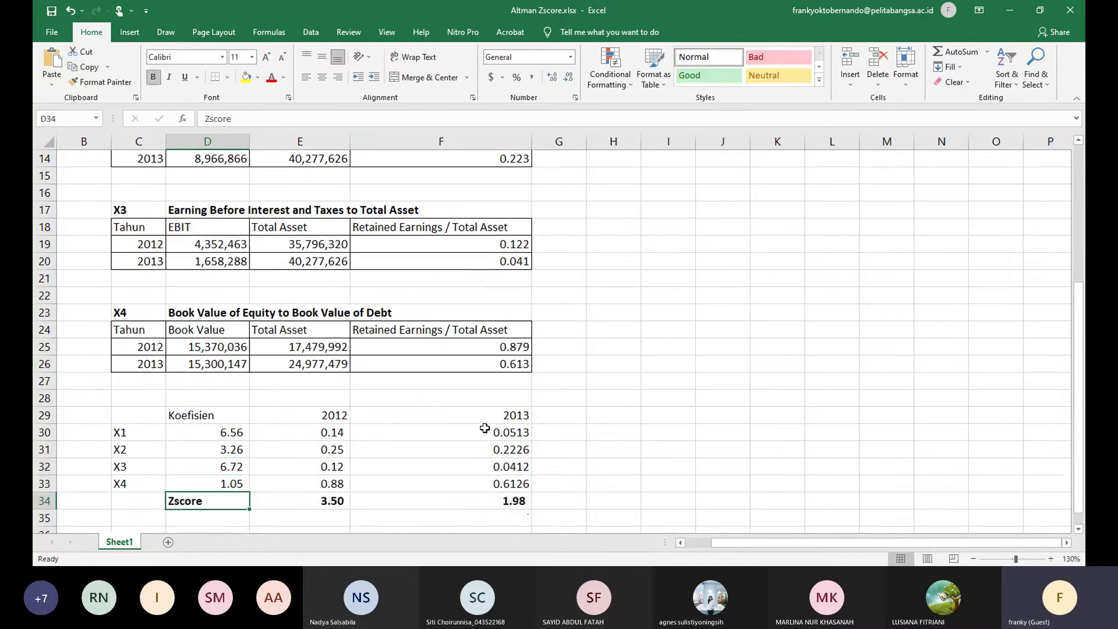
# Inspect the 2013 X2 cell in F31 and the 2012 X1 value in E30 of the coefficient table
pyautogui.press('Up')
pyautogui.press('Up')
pyautogui.press('Right')
pyautogui.press('Right')
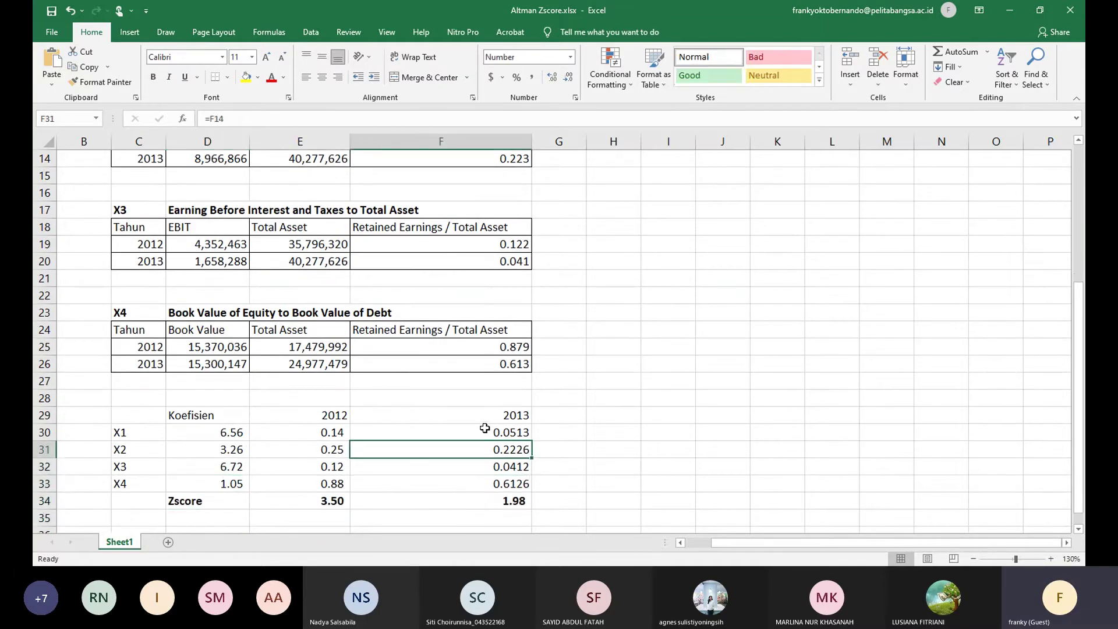
pyautogui.press('Up')
pyautogui.press('Left')
pyautogui.press('Up')
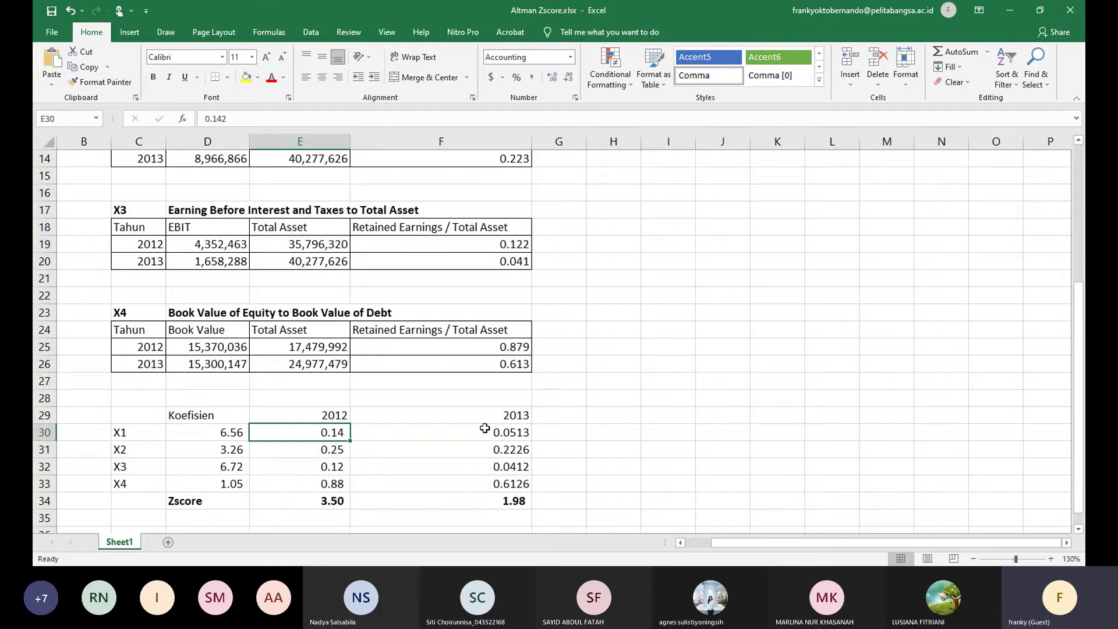
# Go back to the X1 table and inspect the 2012 Working Capital / Total Asset formula in F8
pyautogui.press('Up')
pyautogui.press('Up')
pyautogui.press('Up')
pyautogui.press('Up')
pyautogui.press('Up')
pyautogui.press('Up')
pyautogui.press('Up')
pyautogui.press('Up')
pyautogui.press('Up')
pyautogui.press('Up')
pyautogui.press('Up')
pyautogui.press('Up')
pyautogui.press('Up')
pyautogui.press('Up')
pyautogui.press('Up')
pyautogui.press('Up')
pyautogui.press('Up')
pyautogui.press('Up')
pyautogui.press('Up')
pyautogui.press('Up')
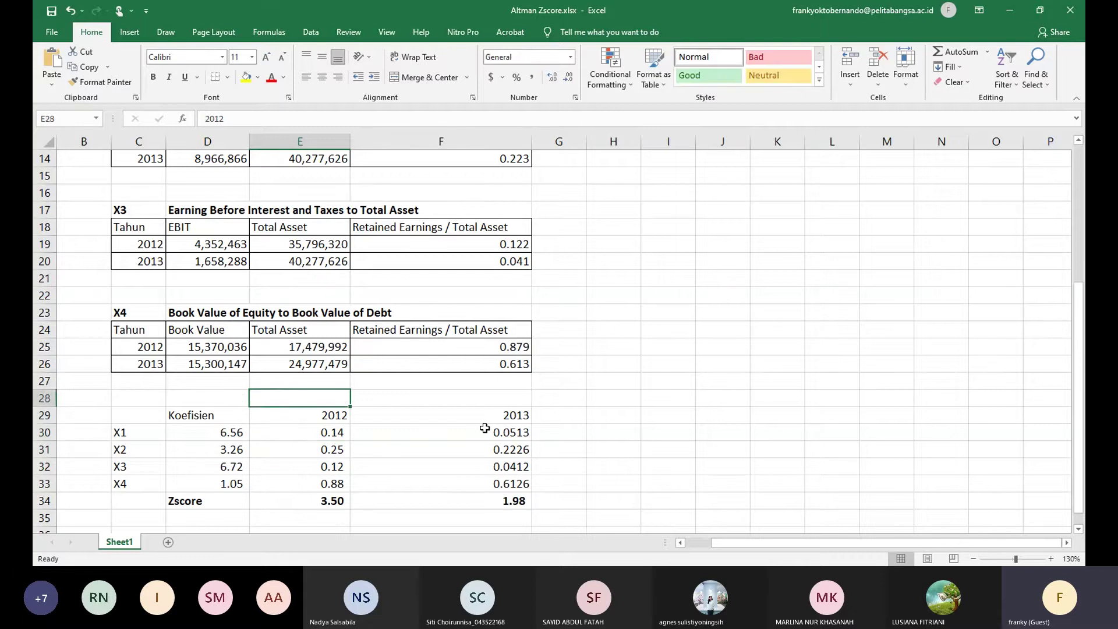
pyautogui.press('Down')
pyautogui.press('Up')
pyautogui.press('Up')
pyautogui.press('Down')
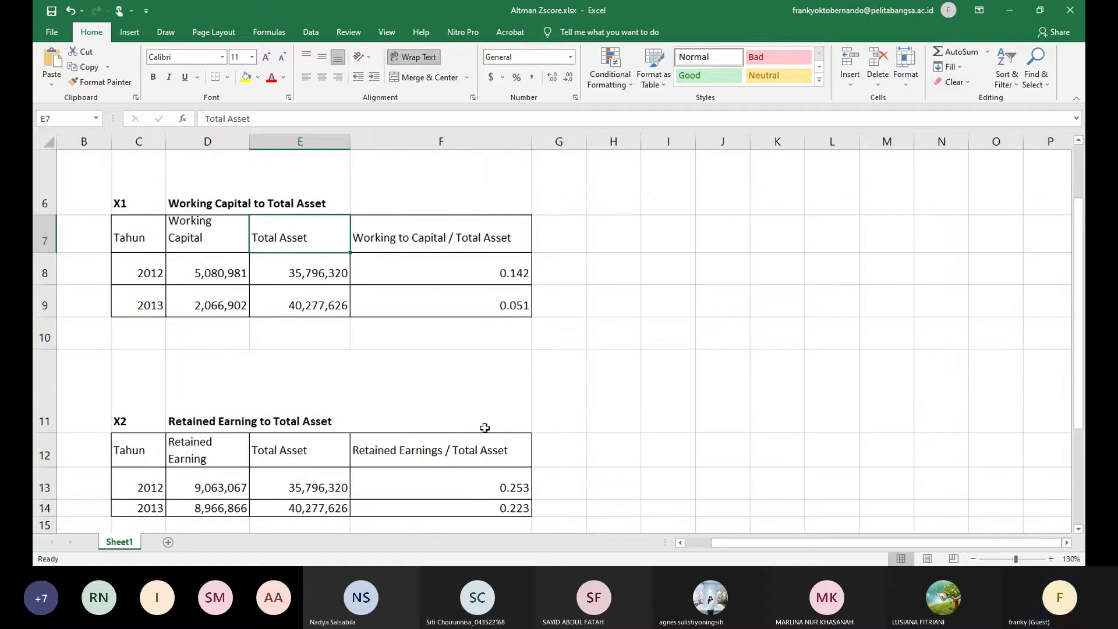
pyautogui.press('Right')
pyautogui.press('Down')
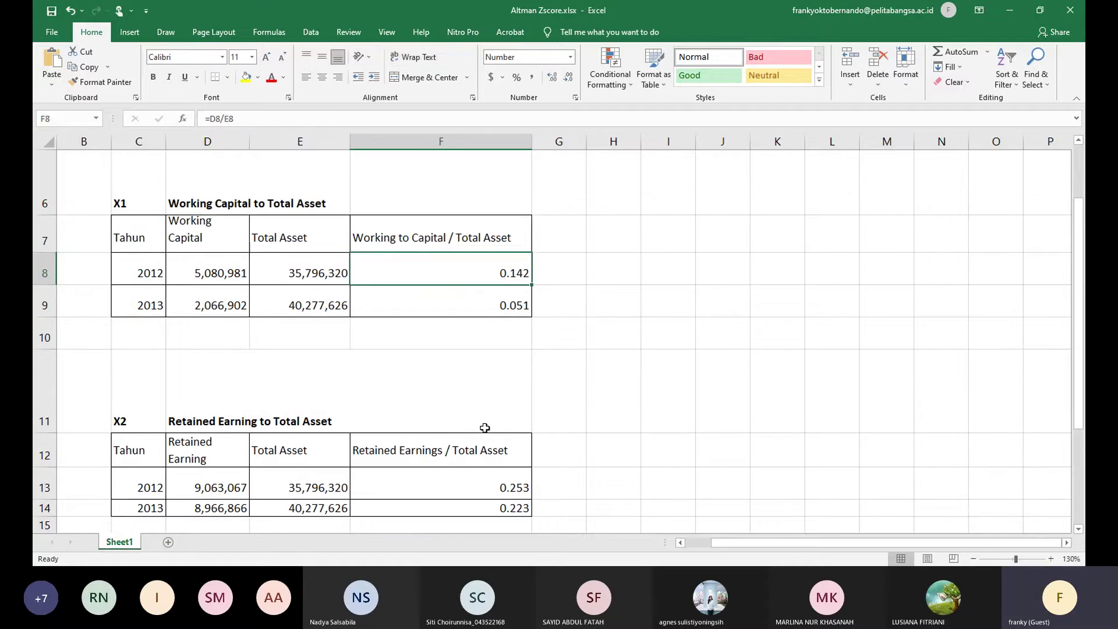
# Go down from the X1 results through the X2, X3 and X4 tables to the 2012 header in E29
pyautogui.press('Down')
pyautogui.press('Down')
pyautogui.press('Down')
pyautogui.press('Down')
pyautogui.press('Down')
pyautogui.press('Down')
pyautogui.press('Down')
pyautogui.press('Down')
pyautogui.press('Down')
pyautogui.press('Down')
pyautogui.press('Down')
pyautogui.press('Down')
pyautogui.press('Down')
pyautogui.press('Down')
pyautogui.press('Down')
pyautogui.press('Down')
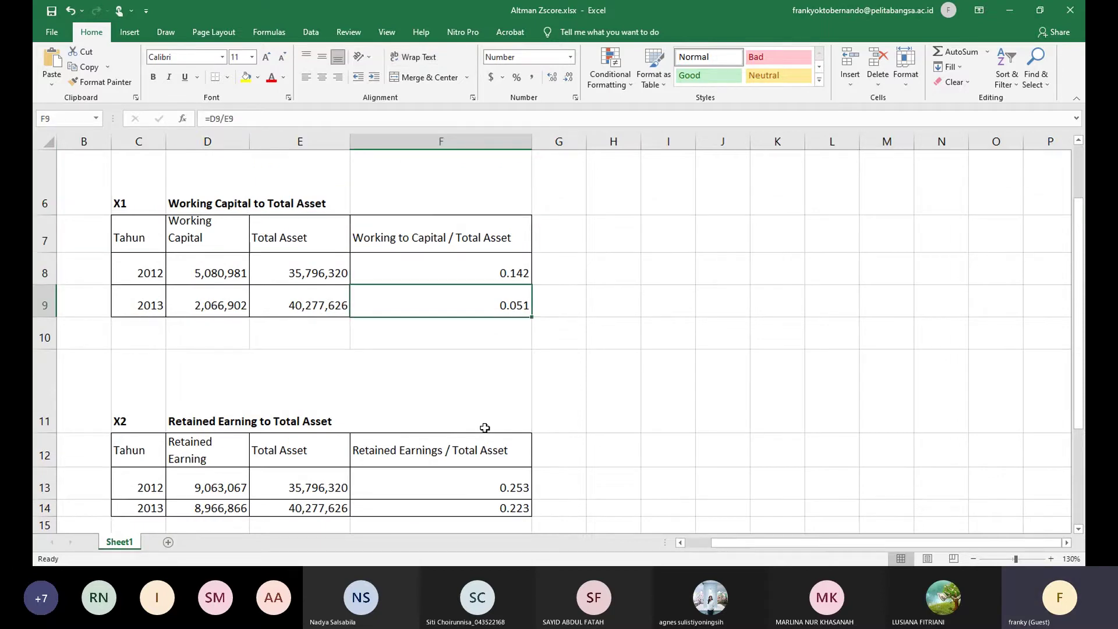
pyautogui.press('Up')
pyautogui.press('Down')
pyautogui.press('Down')
pyautogui.press('Down')
pyautogui.press('Down')
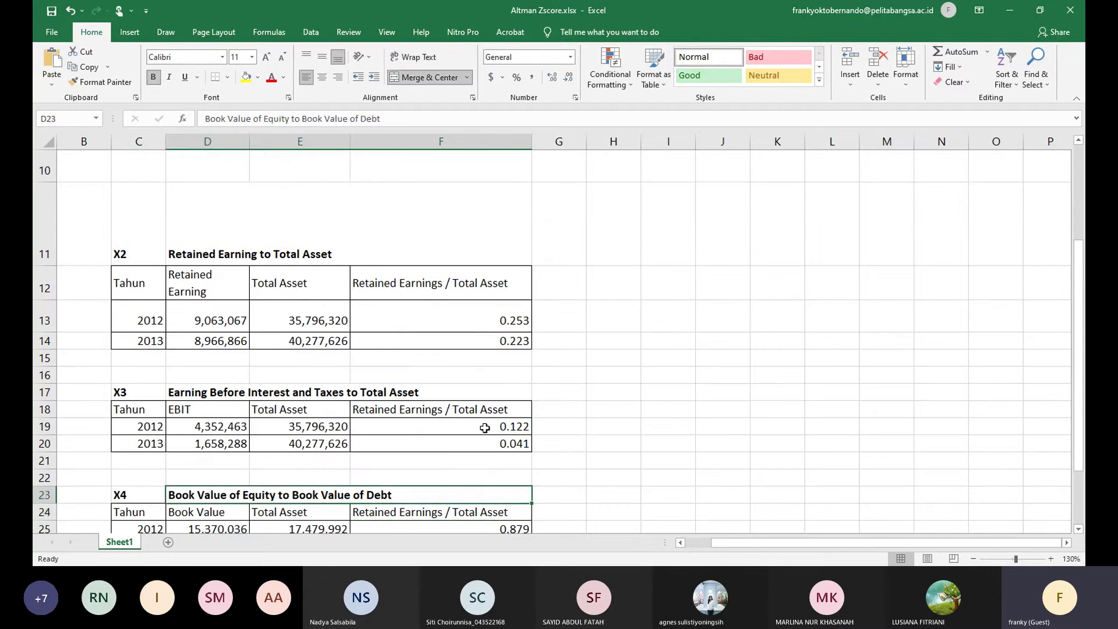
pyautogui.press('Down')
pyautogui.press('Down')
pyautogui.press('Left')
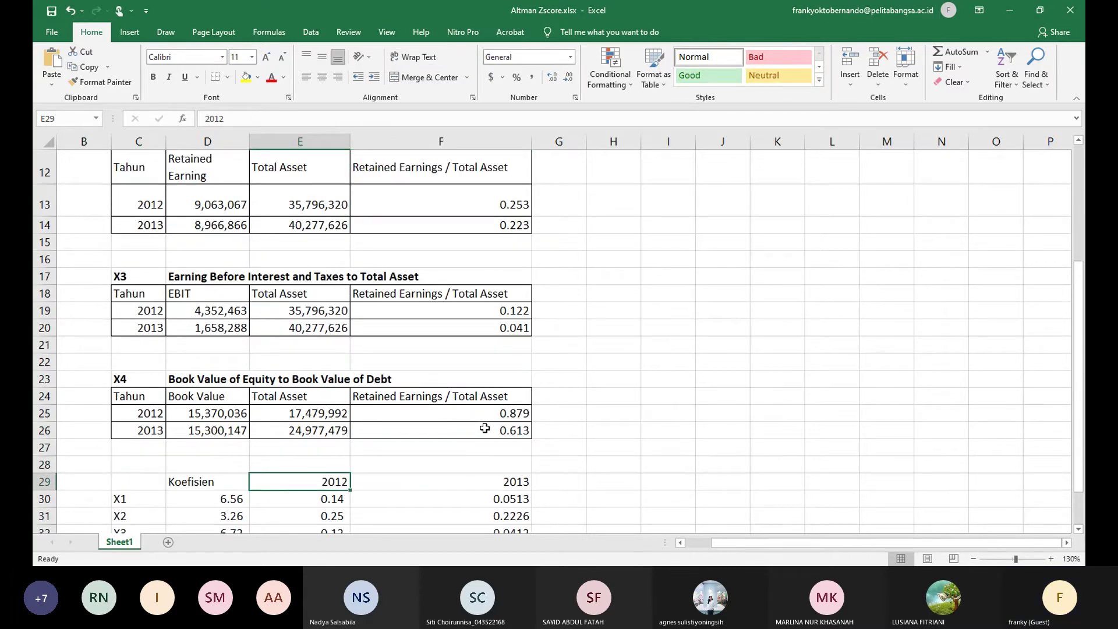
# Go through the 2012 ratio values for X1, X2 and X3 in E30 to E32 of the coefficient table
pyautogui.press('Down')
pyautogui.press('Down')
pyautogui.press('Down')
pyautogui.press('Up')
pyautogui.press('Up')
pyautogui.press('Down')
pyautogui.press('Down')
pyautogui.press('Up')
pyautogui.press('Up')
pyautogui.press('Down')
pyautogui.press('Down')
pyautogui.press('Down')
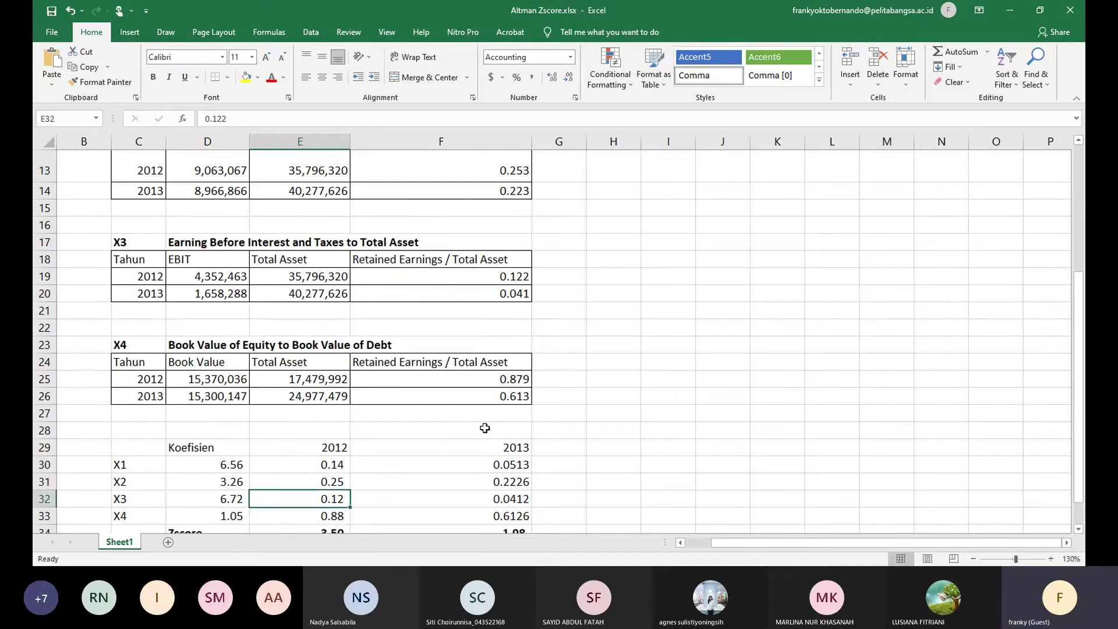
# Inspect the 2013 ratio references for X1 through X4 in F30 to F33
pyautogui.press('Up')
pyautogui.press('Up')
pyautogui.press('Right')
pyautogui.press('Up')
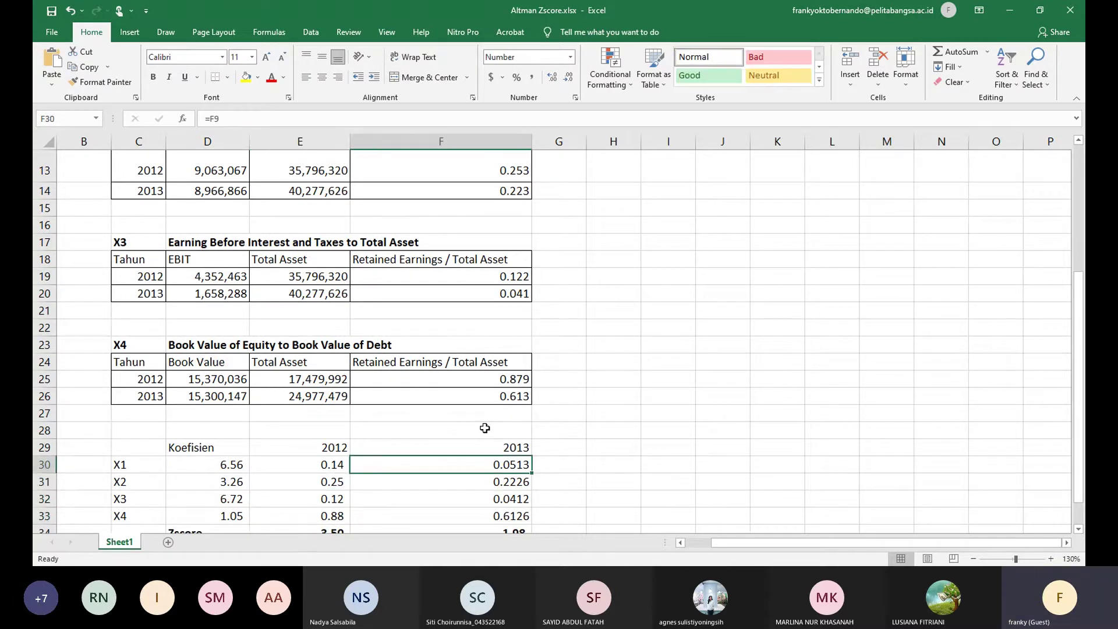
pyautogui.press('Down')
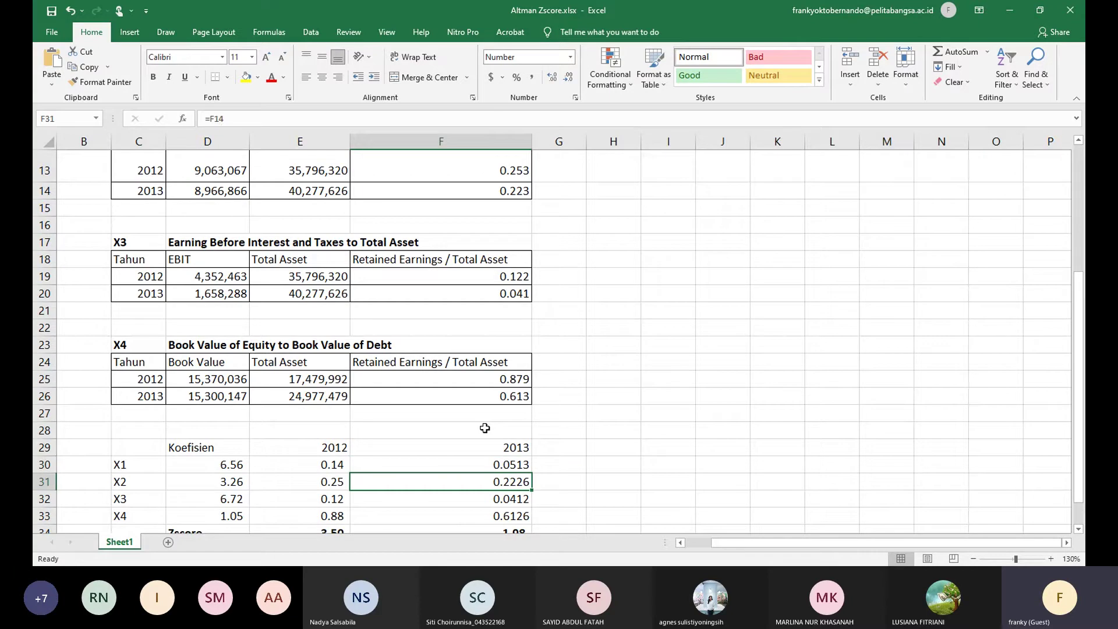
pyautogui.press('Down')
pyautogui.press('Down')
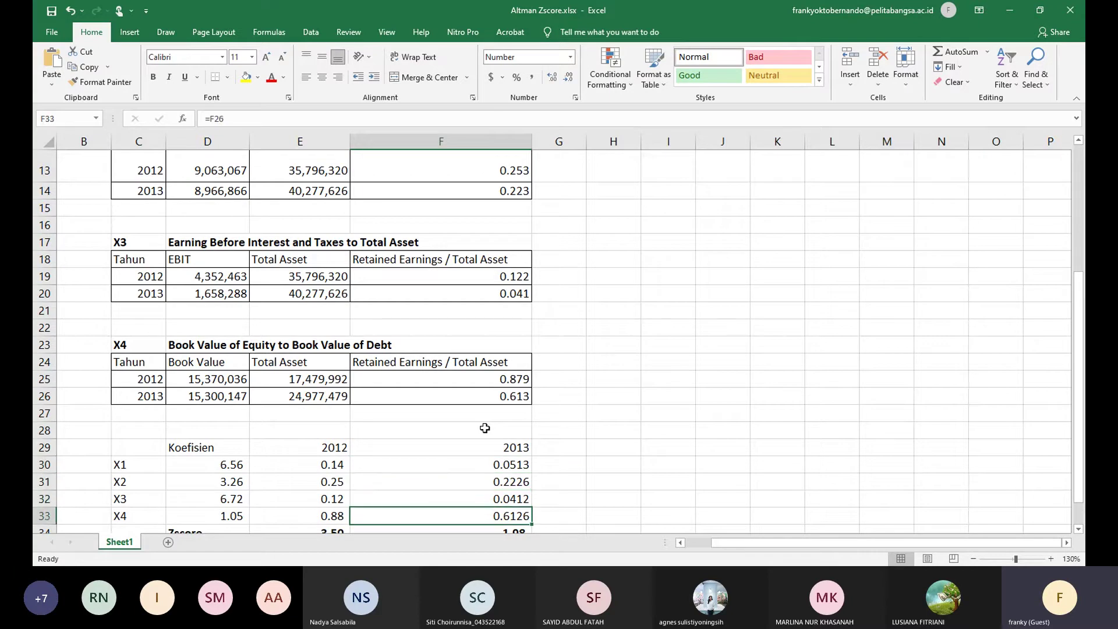
# Check the X1 and X2 coefficients in column D against the Z Score equation in column A
pyautogui.press('Left')
pyautogui.press('Left')
pyautogui.press('Up')
pyautogui.press('Up')
pyautogui.press('Up')
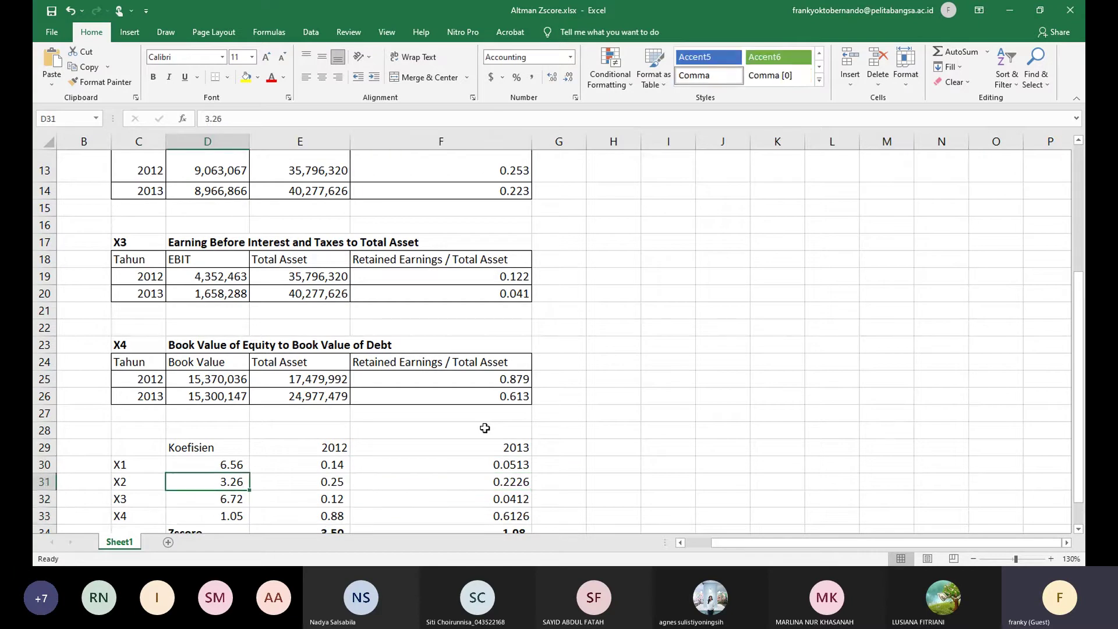
pyautogui.press('Left')
pyautogui.press('Left')
pyautogui.press('Left')
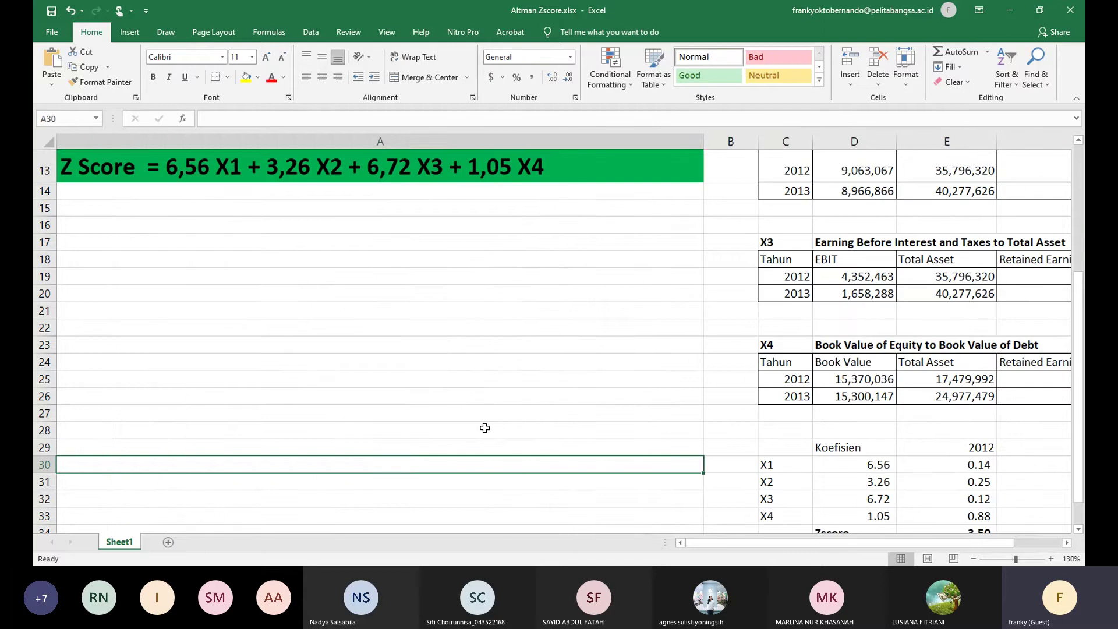
pyautogui.press('Right')
pyautogui.press('Right')
pyautogui.press('Right')
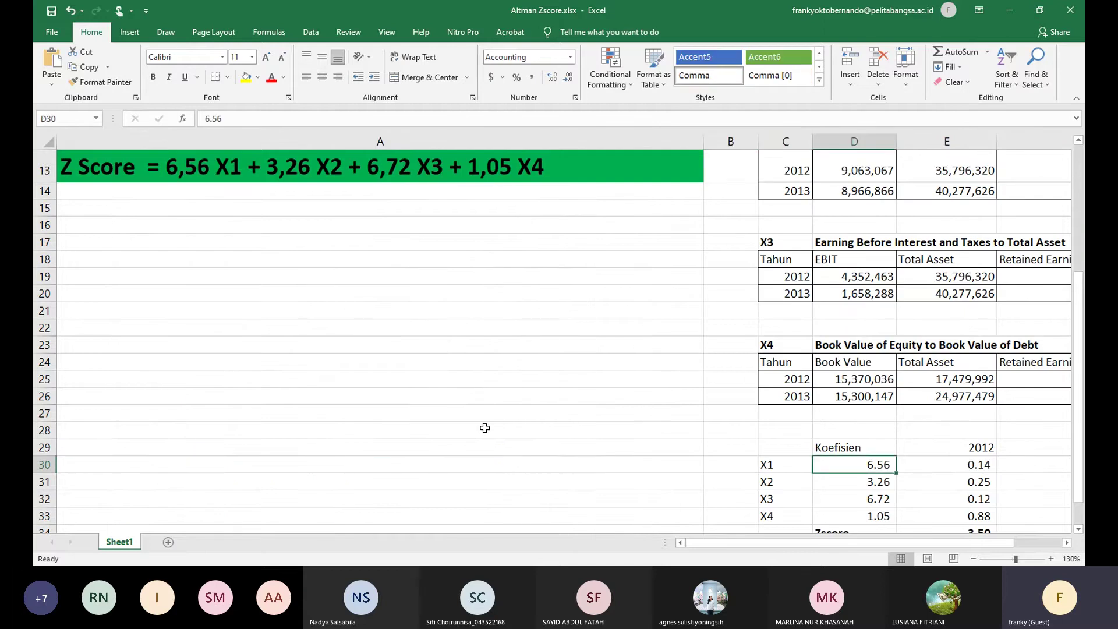
# Go up to A13 and examine the Z Score equation with its X1 to X4 coefficients
pyautogui.press('Up')
pyautogui.press('Up')
pyautogui.press('Up')
pyautogui.press('Up')
pyautogui.press('Up')
pyautogui.press('Up')
pyautogui.press('Up')
pyautogui.press('Up')
pyautogui.press('Up')
pyautogui.press('Up')
pyautogui.press('Up')
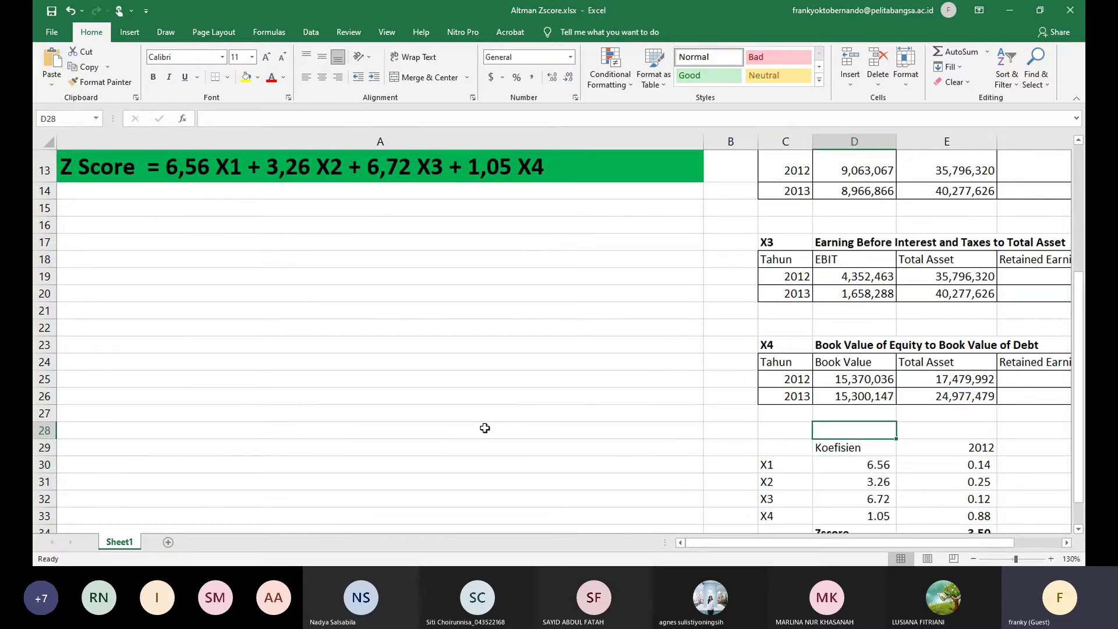
pyautogui.press('Left')
pyautogui.press('Left')
pyautogui.press('Left')
pyautogui.press('Up')
pyautogui.press('Up')
pyautogui.press('Up')
pyautogui.press('Up')
pyautogui.press('Up')
pyautogui.press('Up')
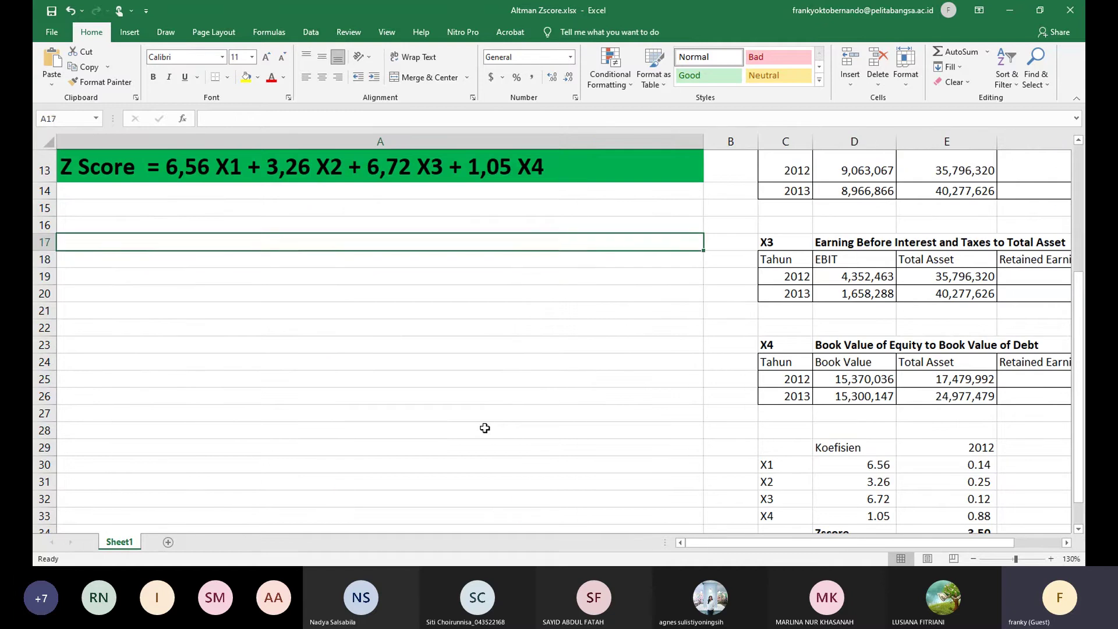
pyautogui.scroll(1, 486, 428)
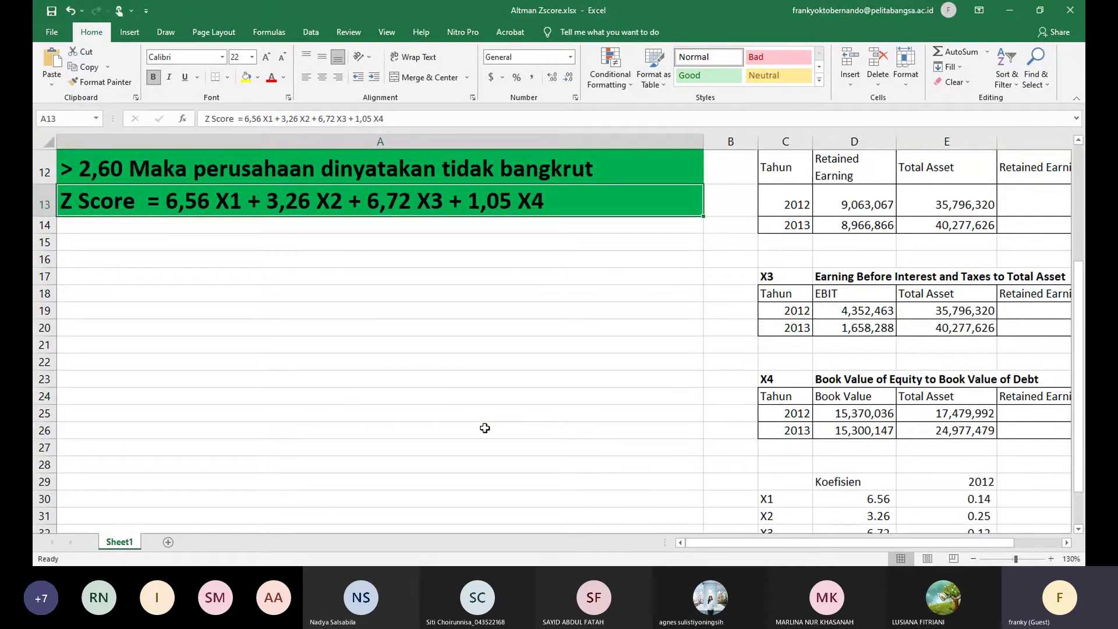
pyautogui.press('Right')
pyautogui.press('Right')
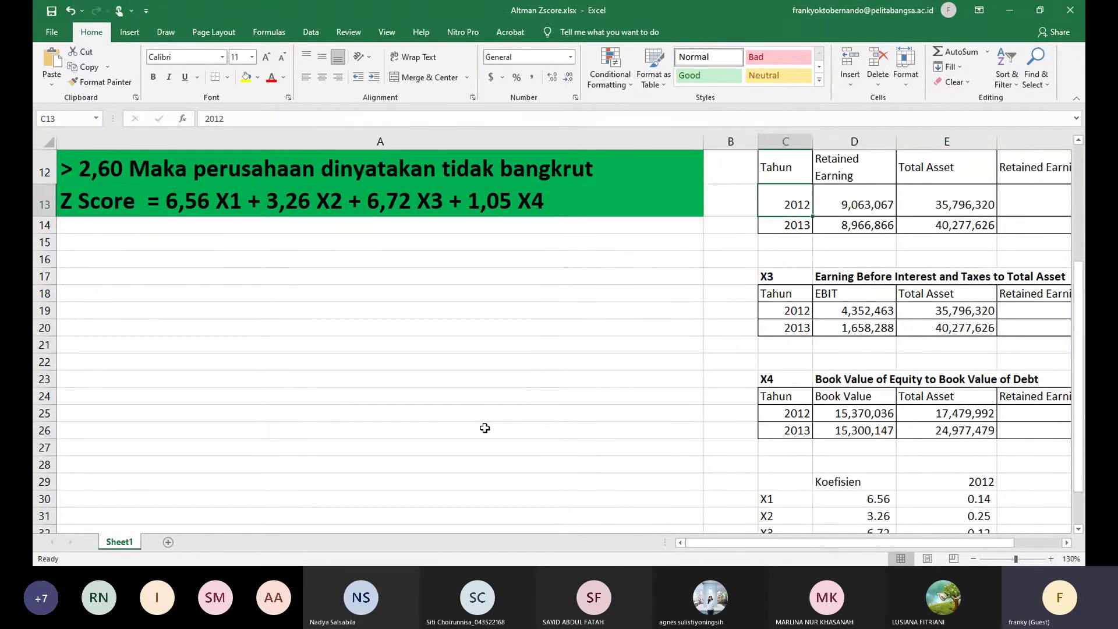
pyautogui.press('Right')
pyautogui.press('Right')
pyautogui.press('Right')
pyautogui.press('Right')
pyautogui.press('Right')
pyautogui.press('Right')
pyautogui.press('Right')
pyautogui.press('Down')
pyautogui.press('Down')
pyautogui.press('Down')
pyautogui.press('Down')
pyautogui.press('Down')
pyautogui.press('Down')
pyautogui.press('Down')
pyautogui.press('Down')
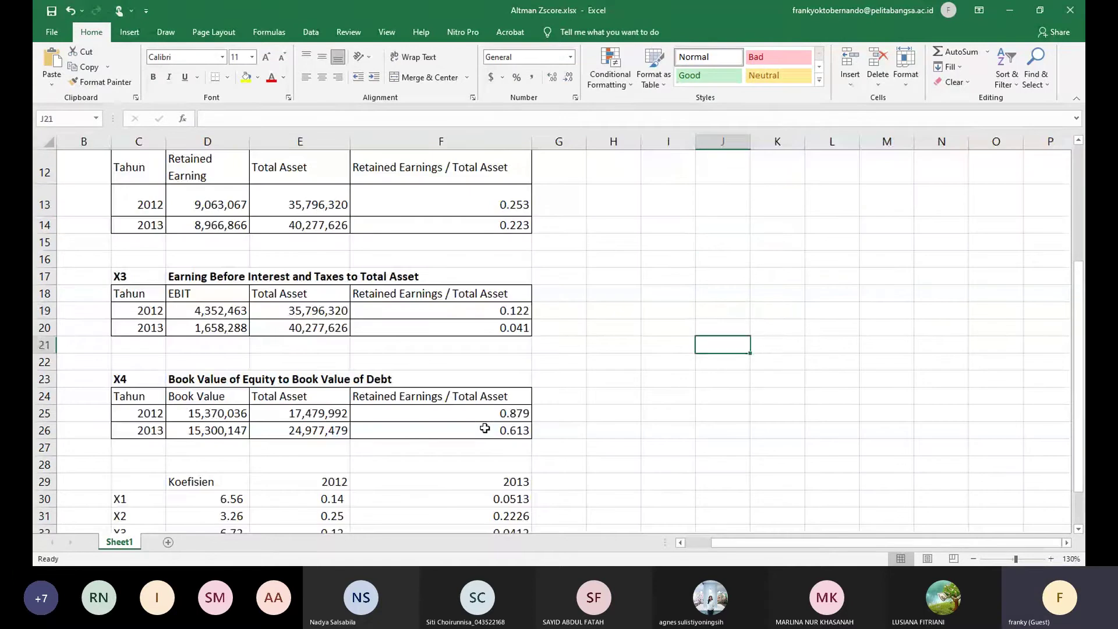
pyautogui.press('Left')
pyautogui.press('Left')
pyautogui.press('Left')
pyautogui.press('Left')
pyautogui.press('Left')
pyautogui.press('Left')
pyautogui.press('Left')
pyautogui.press('Left')
pyautogui.press('Left')
pyautogui.press('Down')
pyautogui.press('Right')
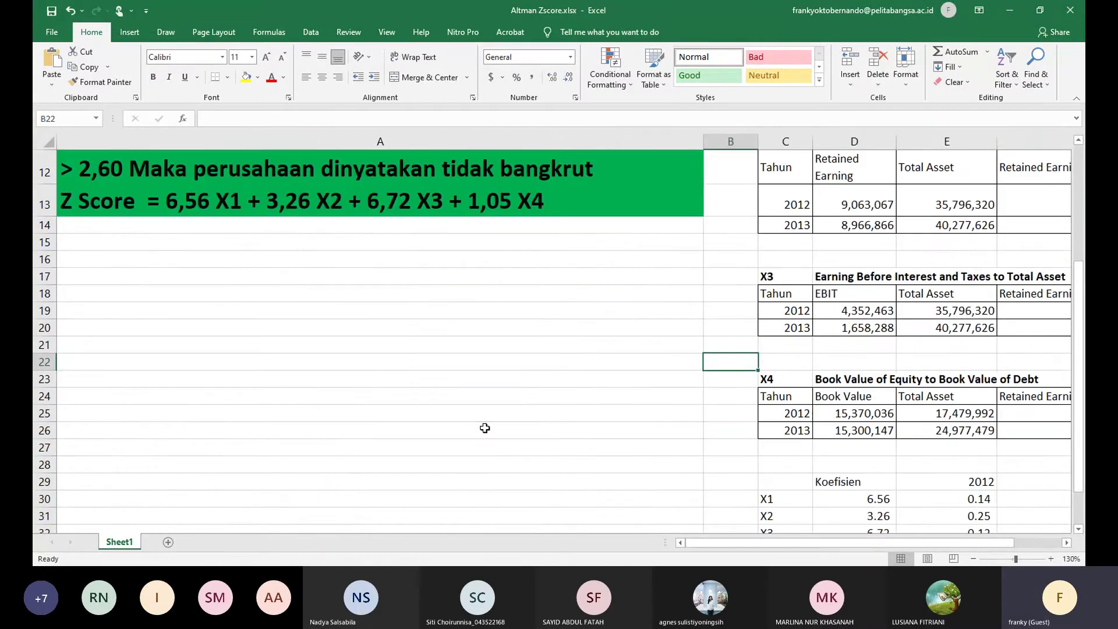
# Inspect the 2012 Zscore formula in E34 and the coefficient and ratio cells it multiplies
pyautogui.press('Right')
pyautogui.press('Right')
pyautogui.press('Right')
pyautogui.press('Right')
pyautogui.press('Right')
pyautogui.press('Right')
pyautogui.press('Right')
pyautogui.press('Down')
pyautogui.press('Down')
pyautogui.press('Down')
pyautogui.press('Down')
pyautogui.press('Down')
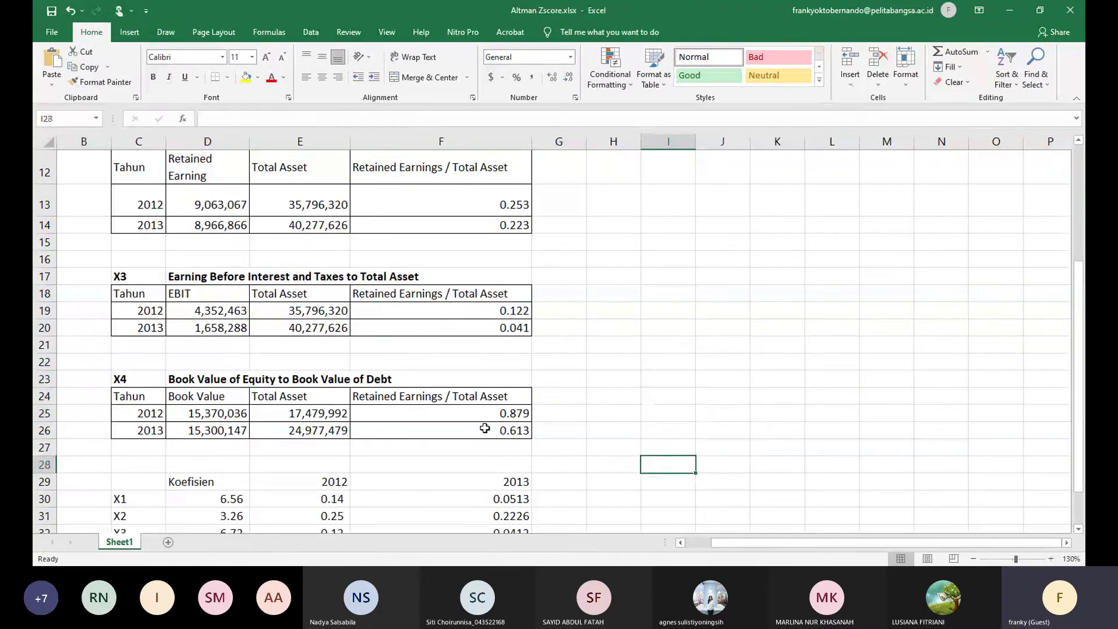
pyautogui.press('Down')
pyautogui.press('Down')
pyautogui.press('Down')
pyautogui.press('Down')
pyautogui.press('Down')
pyautogui.press('Down')
pyautogui.press('Down')
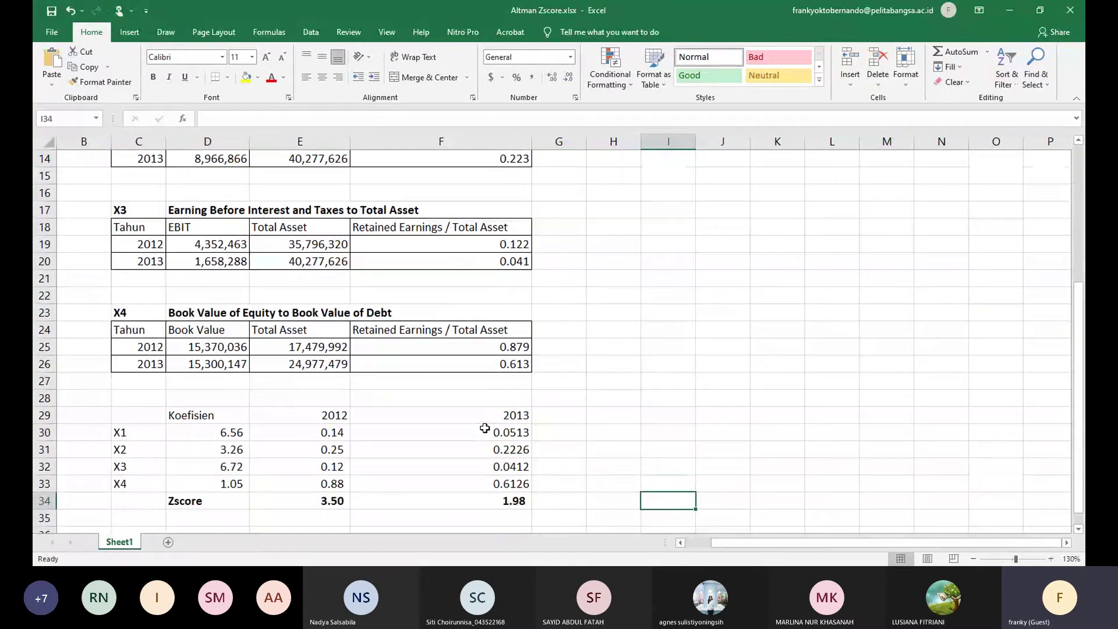
pyautogui.press('Left')
pyautogui.press('Left')
pyautogui.press('Left')
pyautogui.press('Left')
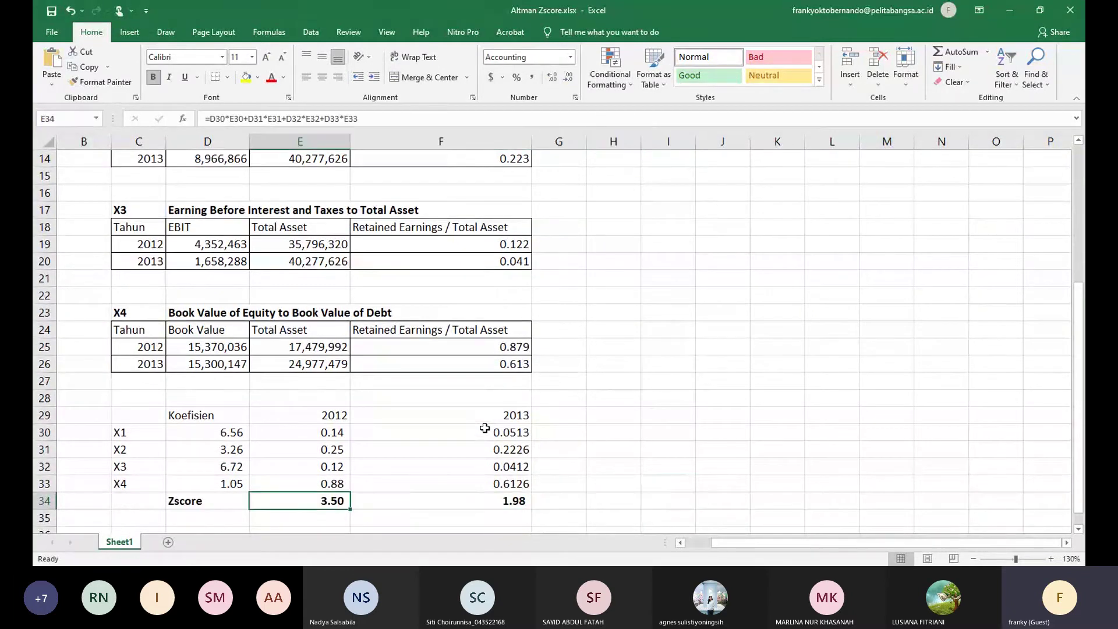
pyautogui.press('Right')
pyautogui.press('Left')
pyautogui.press('F2')
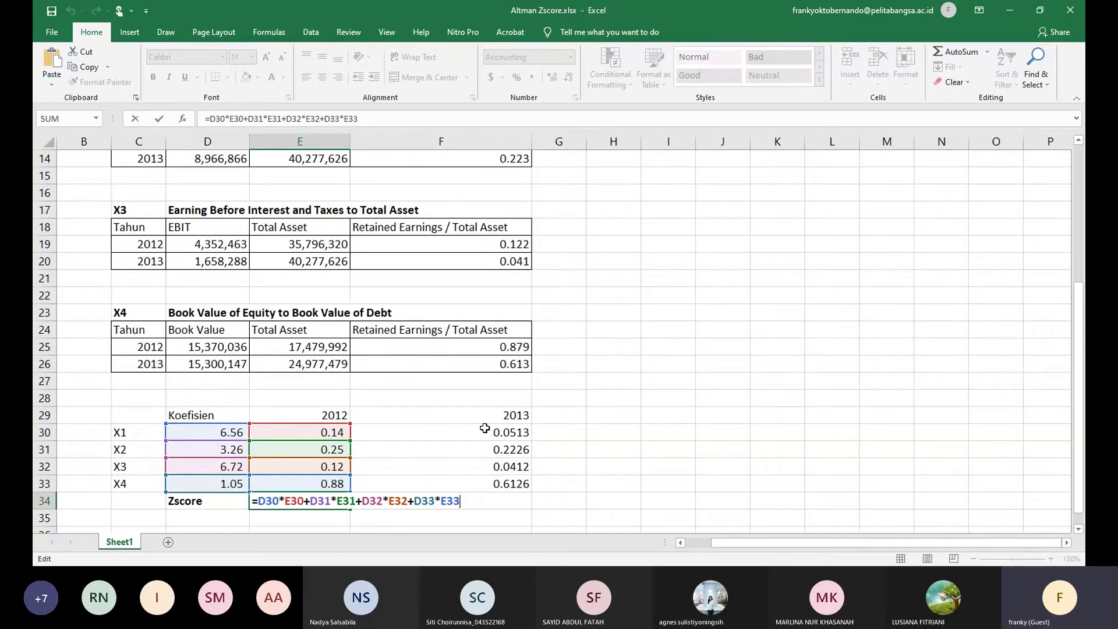
pyautogui.press('Return')
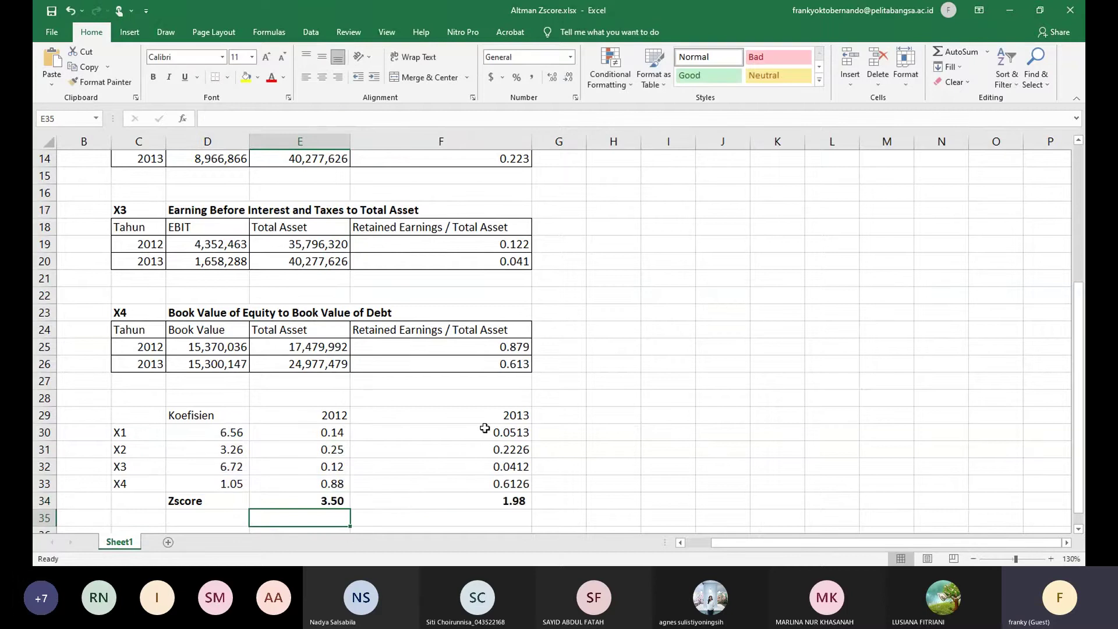
# Inspect the 2013 X1 reference in F30, followed by the 2013 Zscore formula in F34
pyautogui.press('Up')
pyautogui.press('Right')
pyautogui.press('Up')
pyautogui.press('Up')
pyautogui.press('Up')
pyautogui.press('Up')
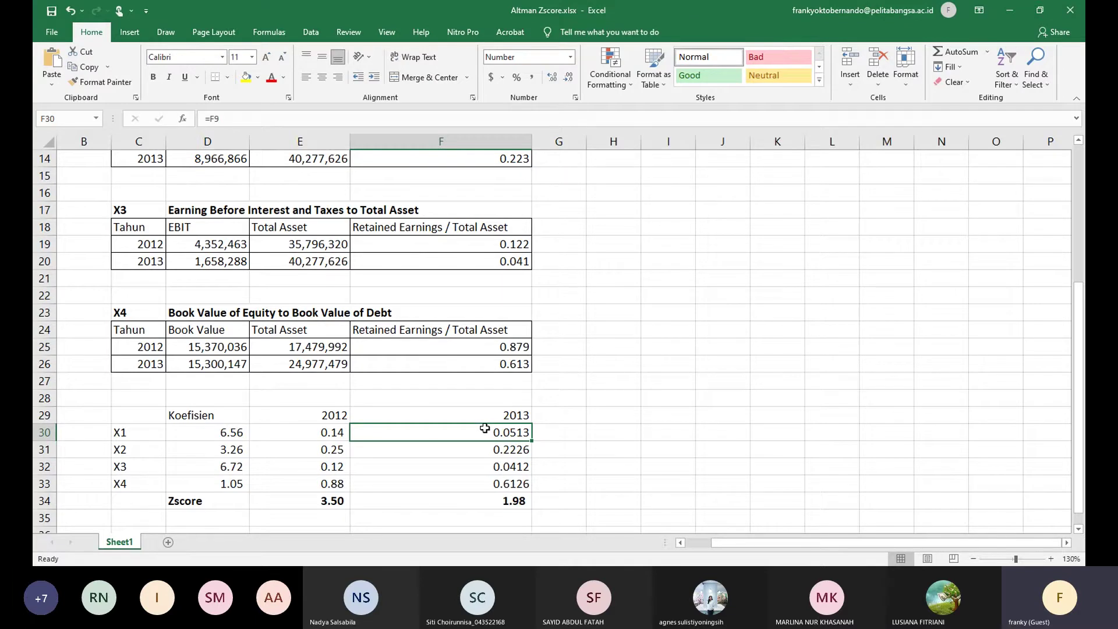
pyautogui.doubleClick(485, 430)
pyautogui.press('Return')
pyautogui.press('Down')
pyautogui.press('Down')
pyautogui.press('Down')
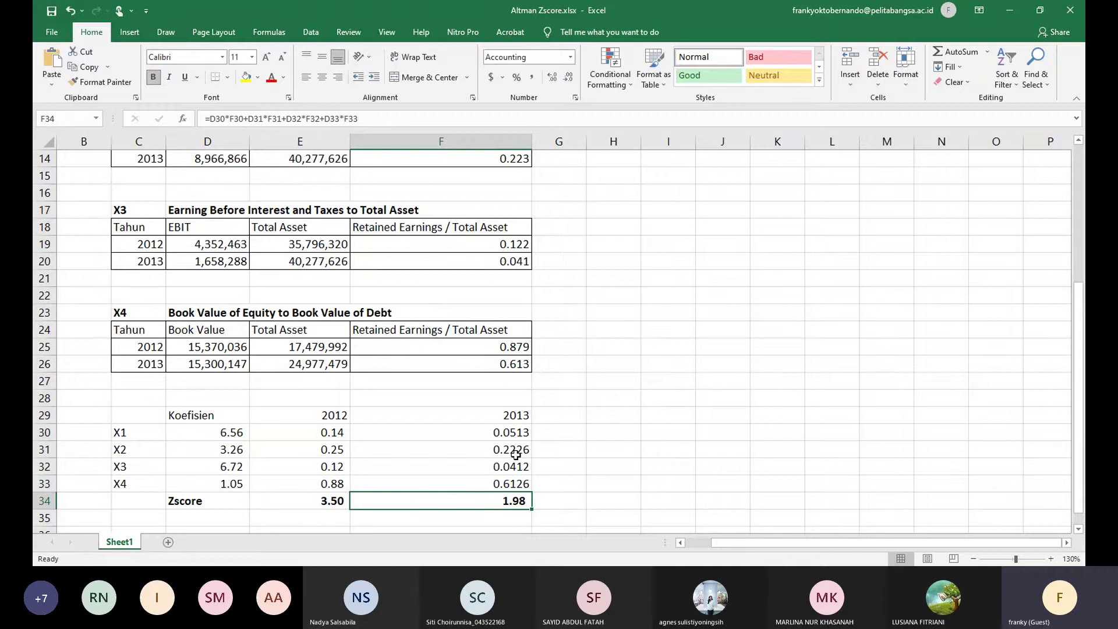
# Select the 2012 Zscore in E34 and compare it with the Point Z Score Altman cutoffs in column A
pyautogui.click(341, 501)
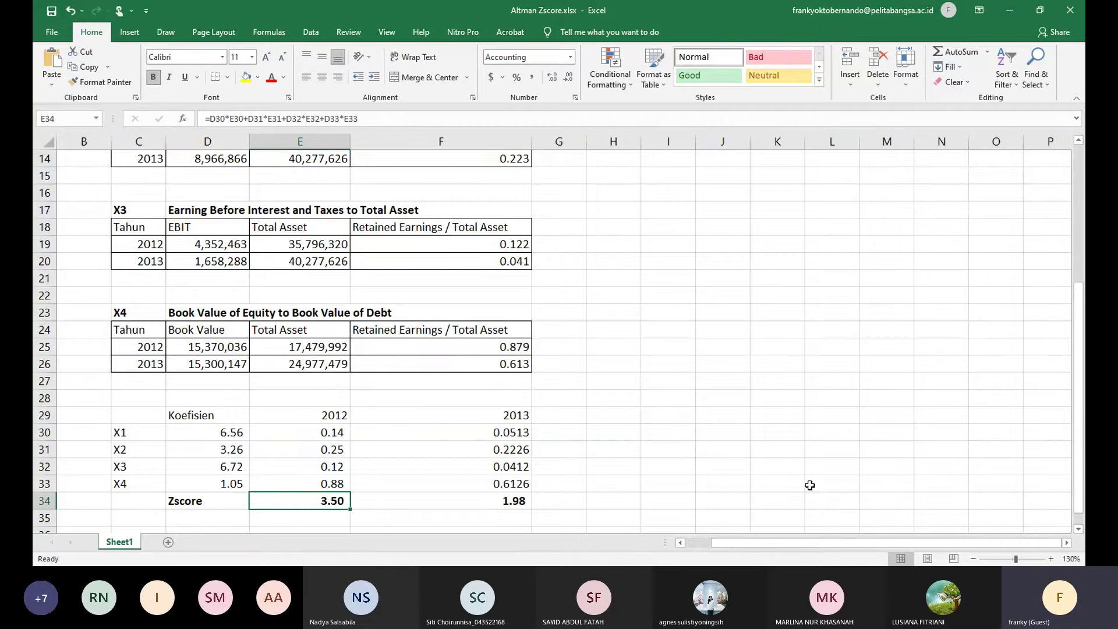
pyautogui.moveTo(753, 544); pyautogui.dragTo(736, 549)
pyautogui.scroll(2, 417, 464)
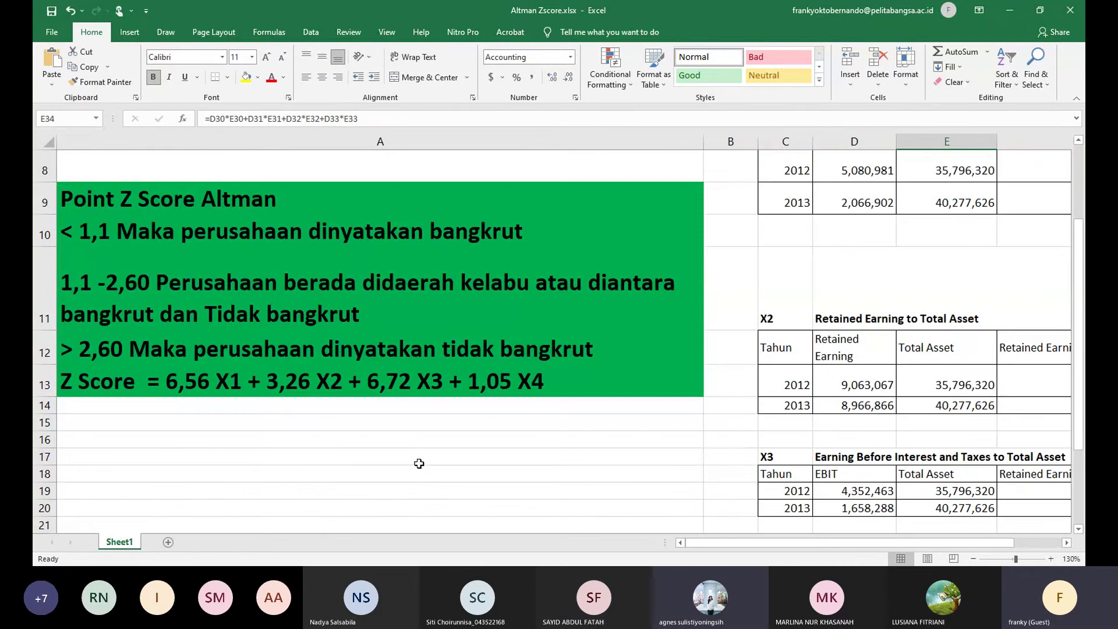
# Return to the coefficient table, inspect the 2013 Zscore in F34 and go back along row 34 to column B
pyautogui.moveTo(707, 547); pyautogui.dragTo(721, 543)
pyautogui.scroll(-3, 723, 543)
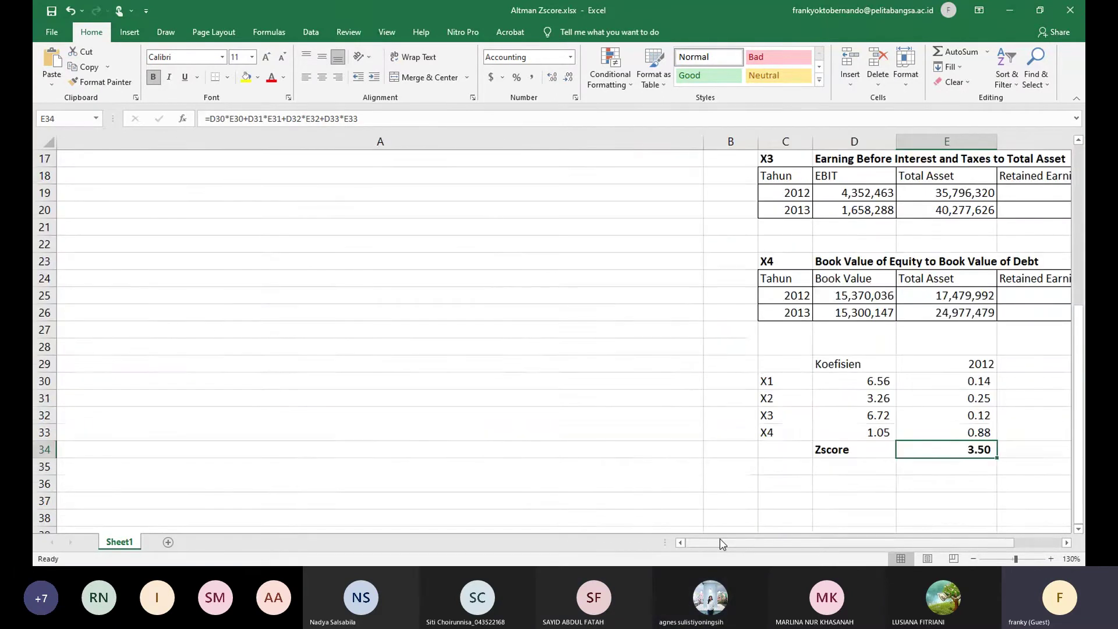
pyautogui.click(722, 543)
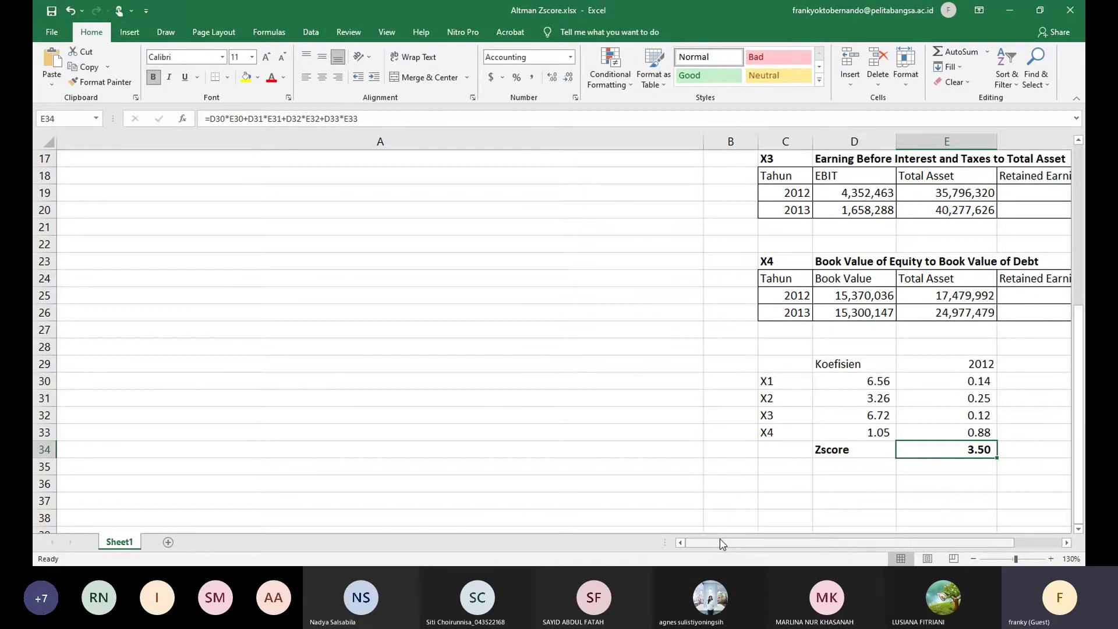
pyautogui.press('Right')
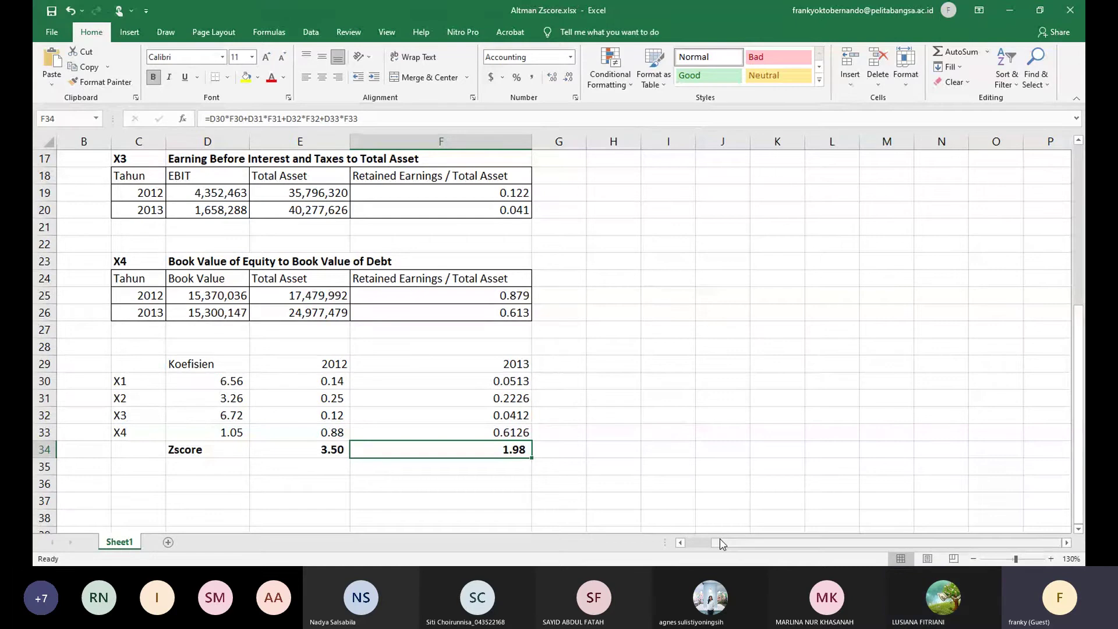
pyautogui.press('Left')
pyautogui.press('Left')
pyautogui.press('Left')
pyautogui.press('Left')
pyautogui.press('Left')
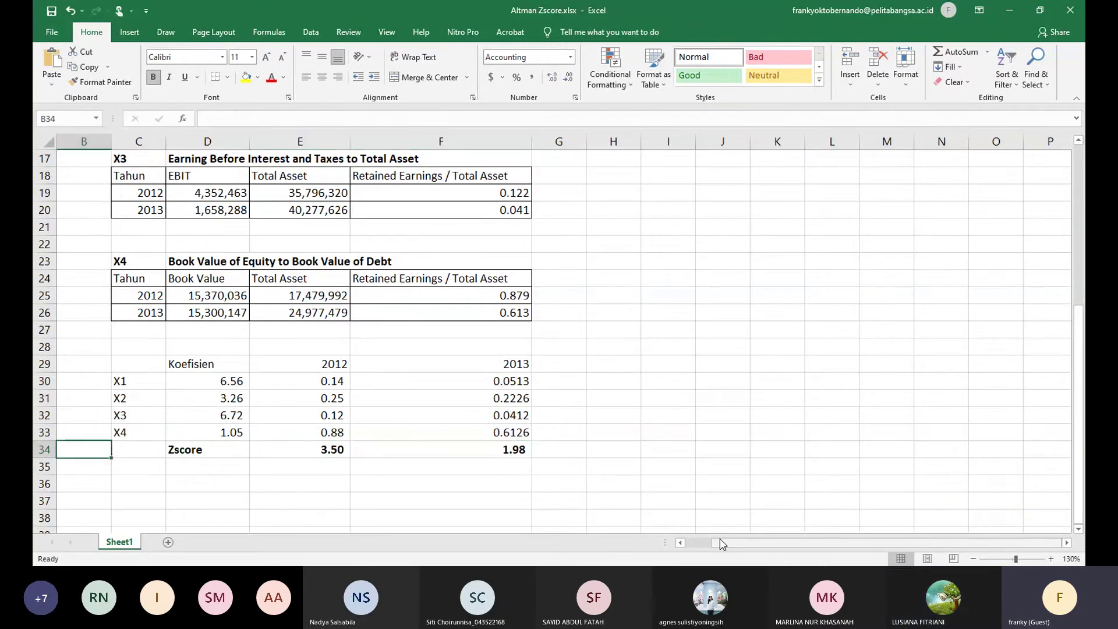
# Examine the Point Z Score Altman cutoffs in column A, from the bankrupt threshold in A10 to the grey-area range in A11
pyautogui.press('Up')
pyautogui.press('Up')
pyautogui.press('Up')
pyautogui.press('Up')
pyautogui.press('Up')
pyautogui.press('Up')
pyautogui.press('Up')
pyautogui.press('Up')
pyautogui.press('Up')
pyautogui.press('Up')
pyautogui.press('Up')
pyautogui.press('Up')
pyautogui.press('Up')
pyautogui.press('Up')
pyautogui.press('Up')
pyautogui.press('Up')
pyautogui.press('Up')
pyautogui.press('Up')
pyautogui.press('Up')
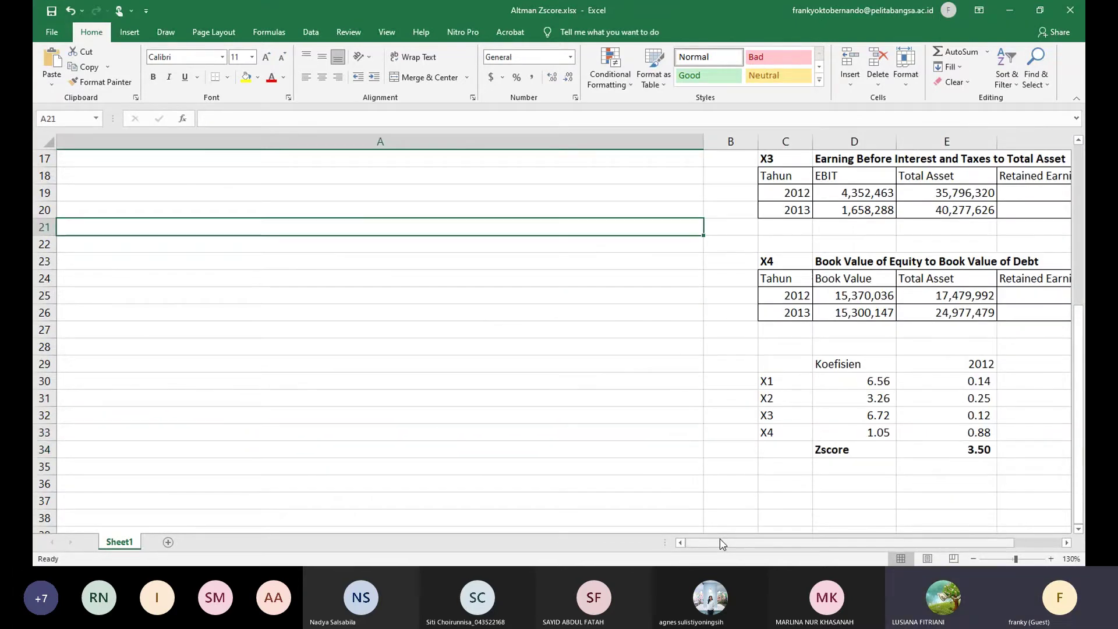
pyautogui.press('Up')
pyautogui.press('Up')
pyautogui.press('Up')
pyautogui.press('Up')
pyautogui.press('Up')
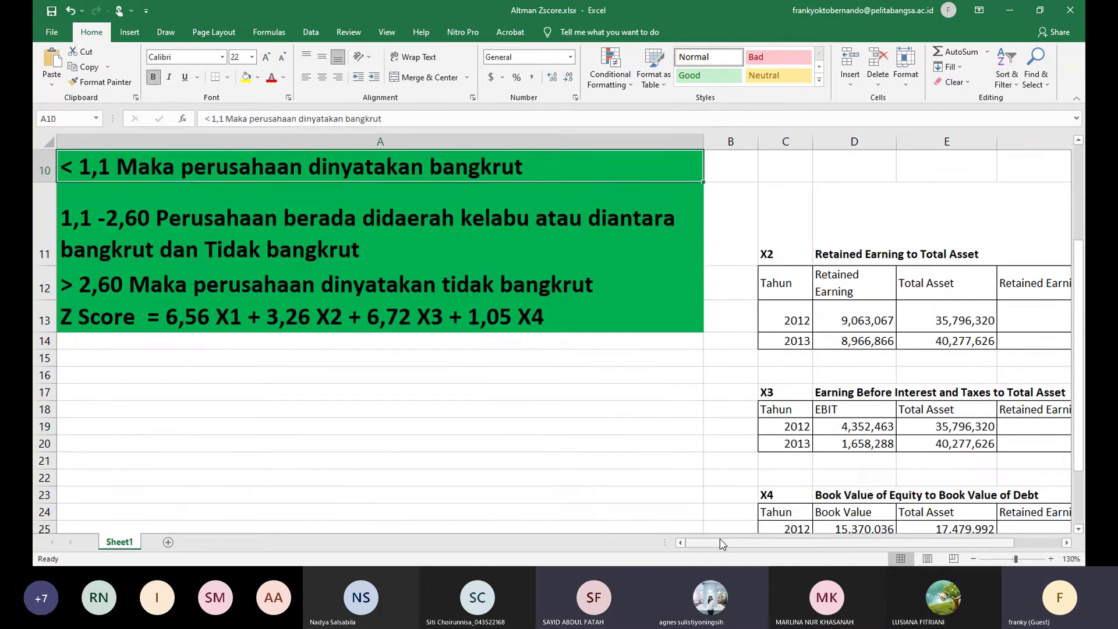
pyautogui.press('Down')
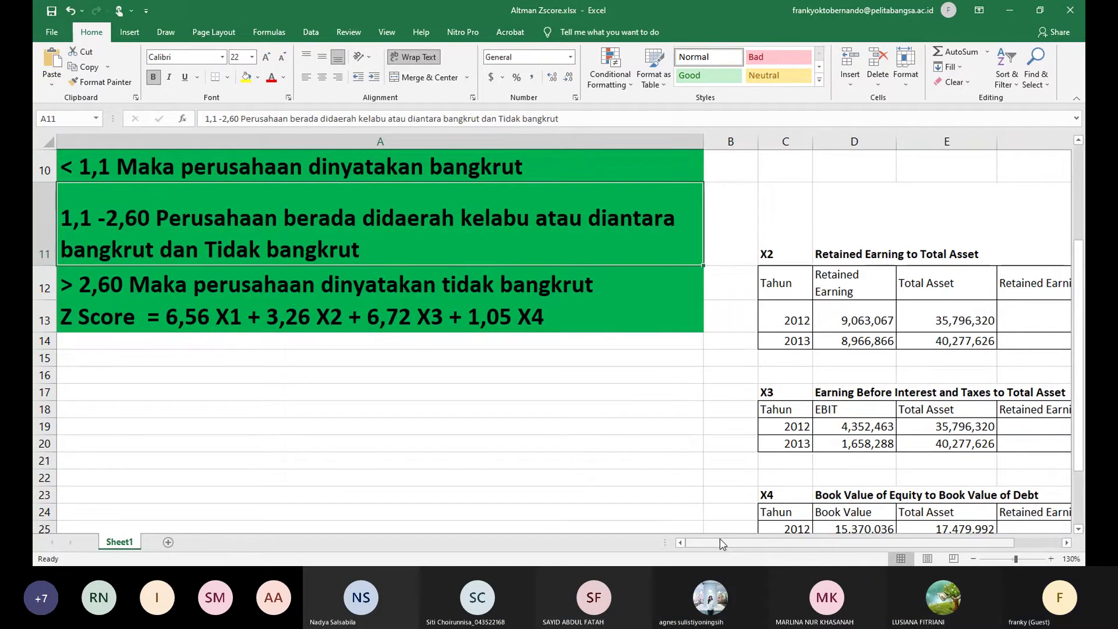
# View the X2 and X3 ratio tables, going from the X2 label in C11 down to row 16
pyautogui.press('Right')
pyautogui.press('Right')
pyautogui.press('Right')
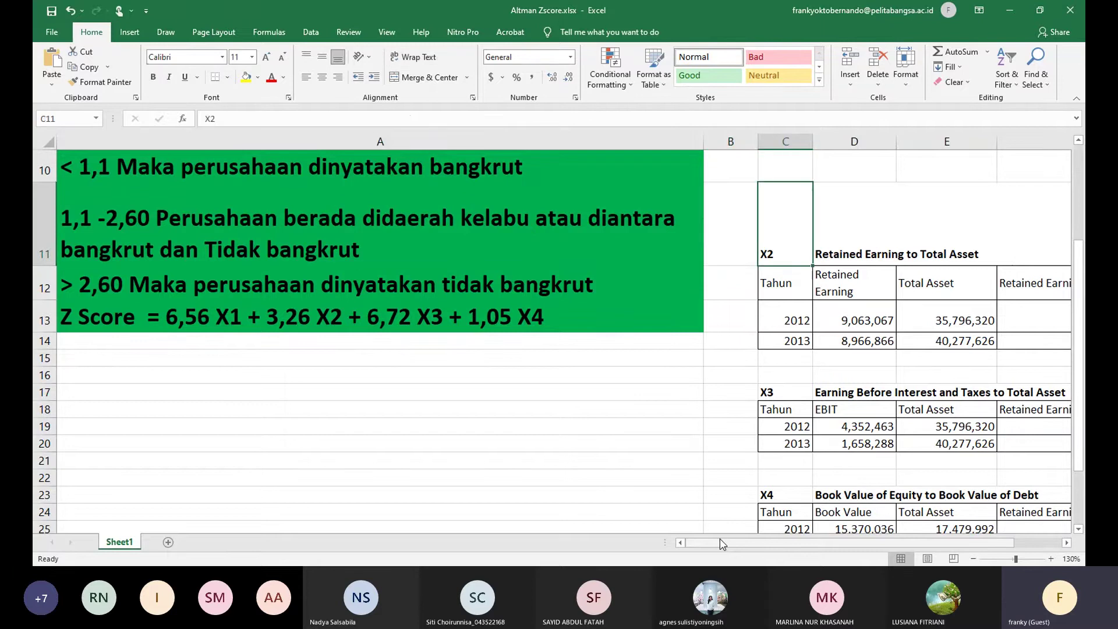
pyautogui.press('Down')
pyautogui.press('Down')
pyautogui.press('Down')
pyautogui.press('Down')
pyautogui.press('Down')
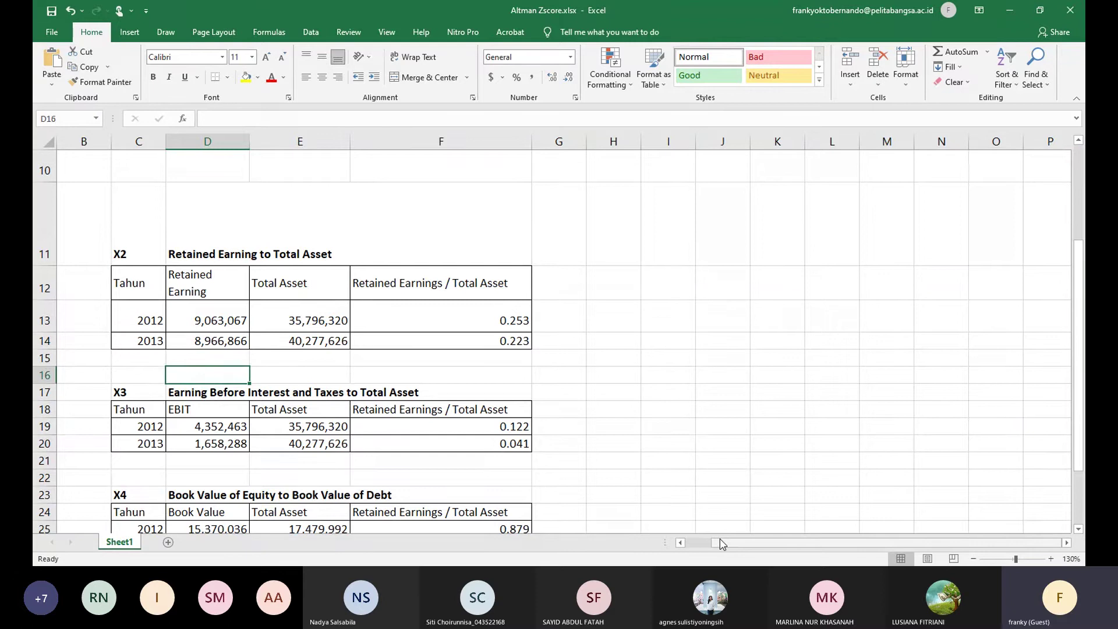
pyautogui.press('Left')
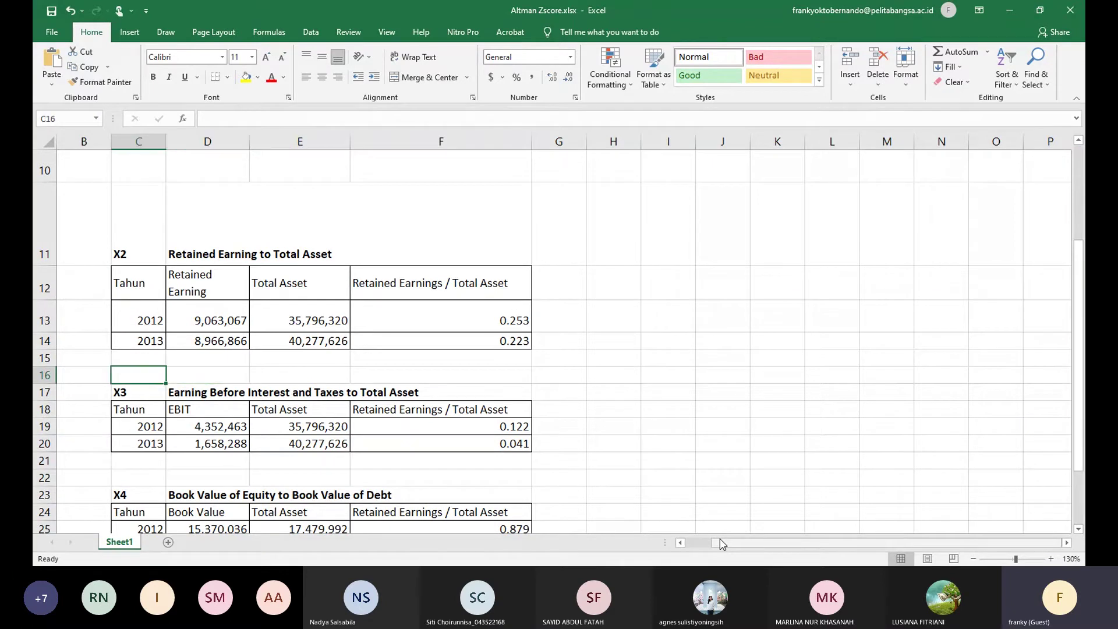
# Select the Z Score equation in A13 and view it beside the ratio tables for X2 through X4
pyautogui.press('Left')
pyautogui.press('Left')
pyautogui.press('Up')
pyautogui.press('Up')
pyautogui.press('Up')
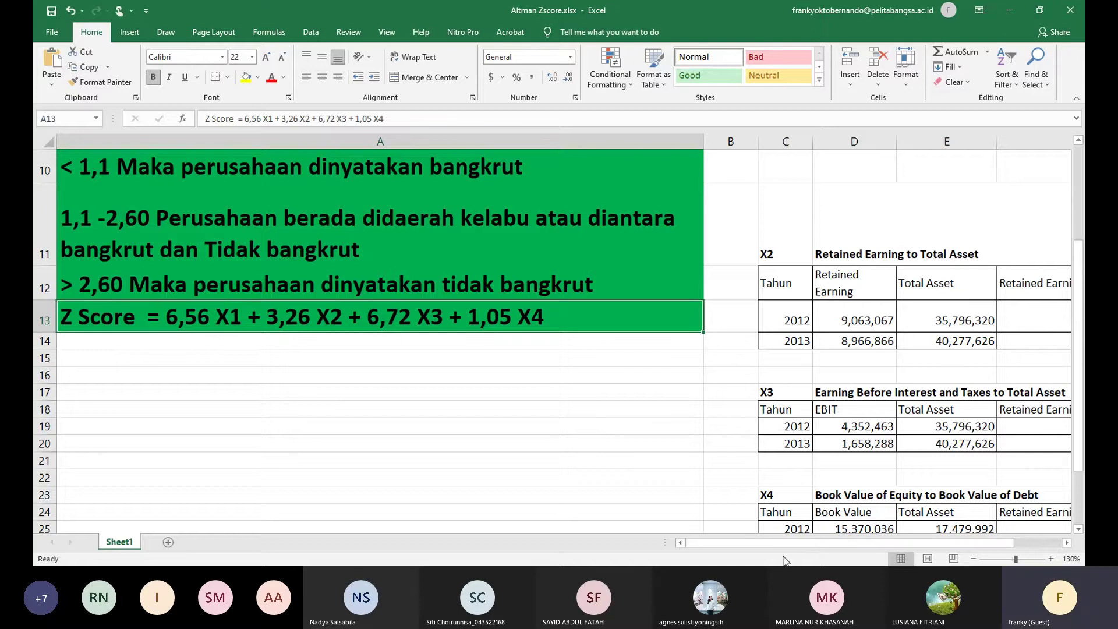
pyautogui.moveTo(793, 545); pyautogui.dragTo(811, 548)
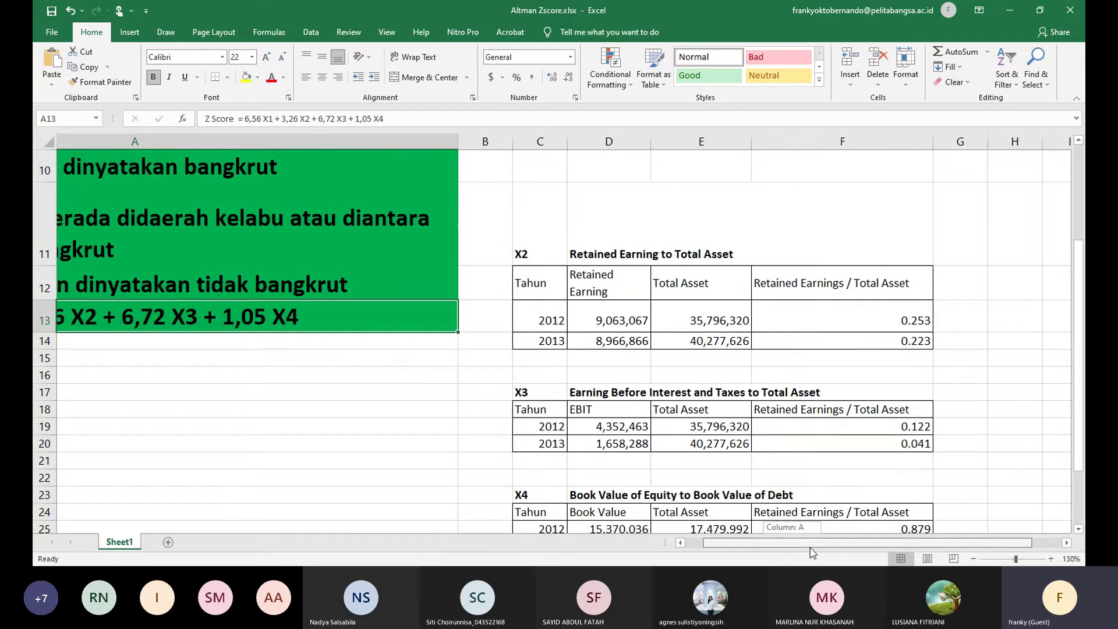
pyautogui.moveTo(813, 553); pyautogui.dragTo(791, 551)
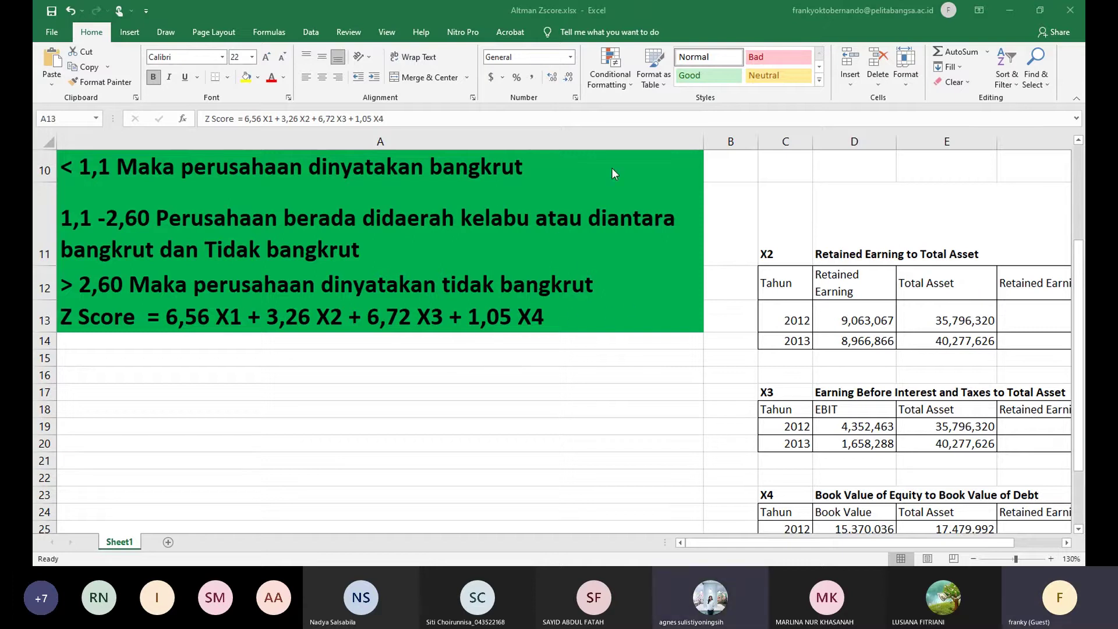
pyautogui.click(588, 557)
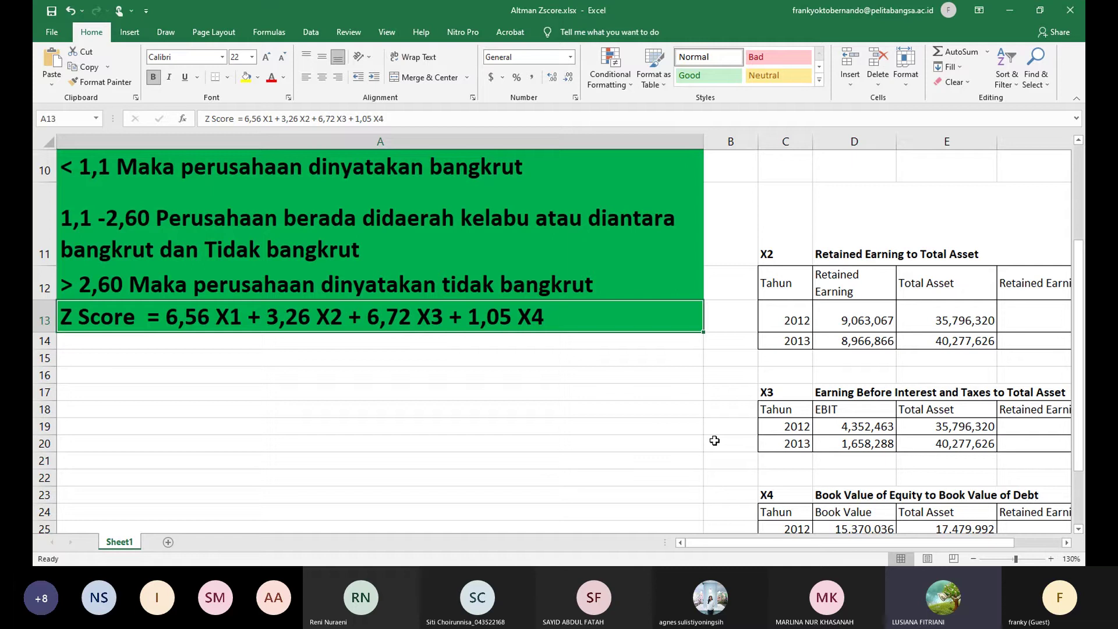
# Inspect the 2012 Retained Earning value in D13 and the 2013 X2 ratio formula in F14
pyautogui.press('Right')
pyautogui.press('Right')
pyautogui.press('Right')
pyautogui.press('Right')
pyautogui.press('Right')
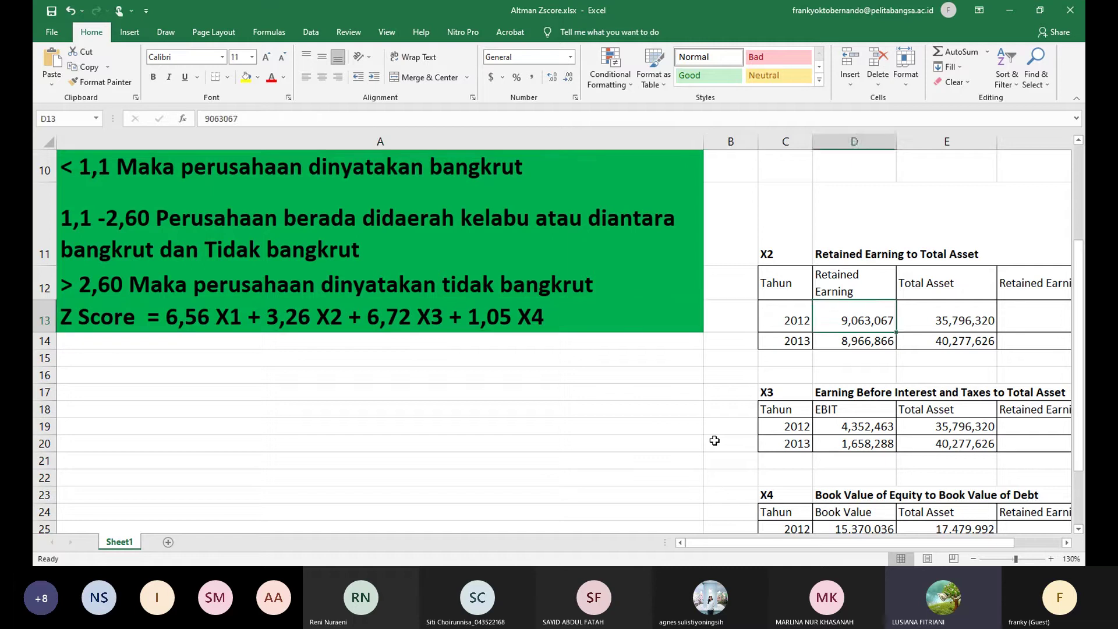
pyautogui.press('Down')
pyautogui.press('Down')
pyautogui.press('Down')
pyautogui.press('Down')
pyautogui.press('Down')
pyautogui.press('Down')
pyautogui.press('Down')
pyautogui.press('Down')
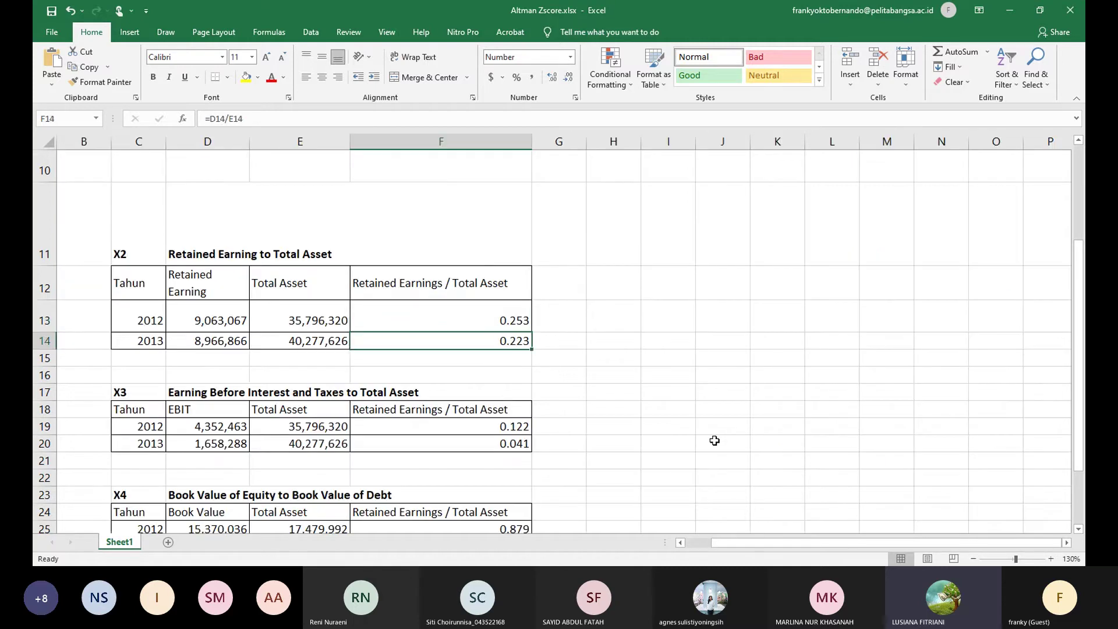
# Go down past the X3 and X4 tables to the coefficient table and inspect the 2013 Zscore formula in F34
pyautogui.press('Down')
pyautogui.press('Down')
pyautogui.press('Down')
pyautogui.press('Down')
pyautogui.press('Down')
pyautogui.press('Down')
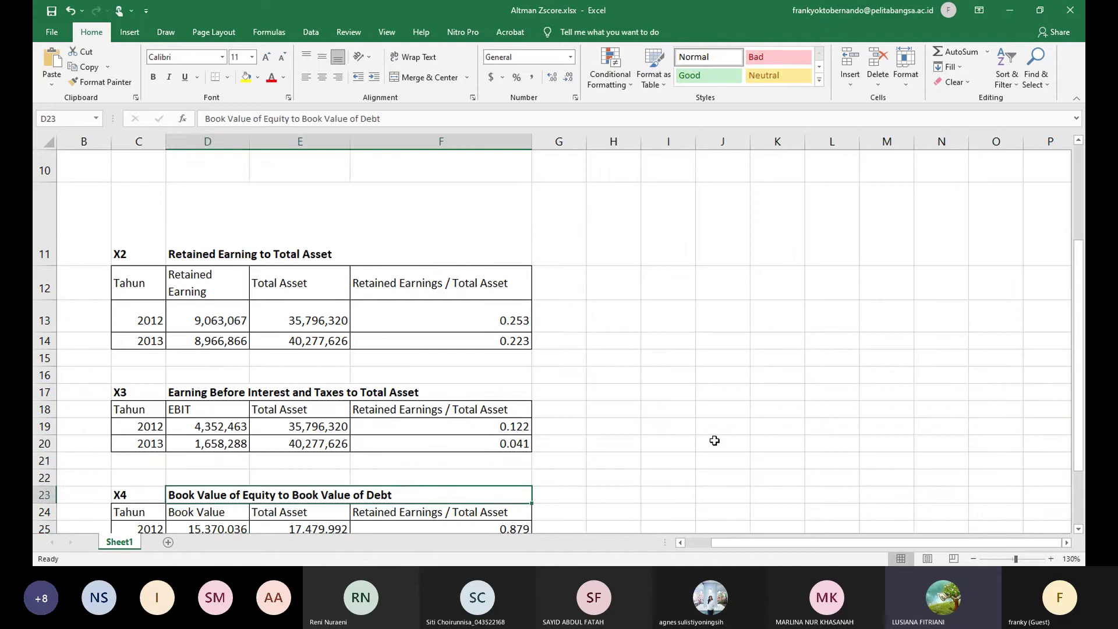
pyautogui.press('Down')
pyautogui.press('Down')
pyautogui.press('Down')
pyautogui.press('Down')
pyautogui.press('Down')
pyautogui.press('Down')
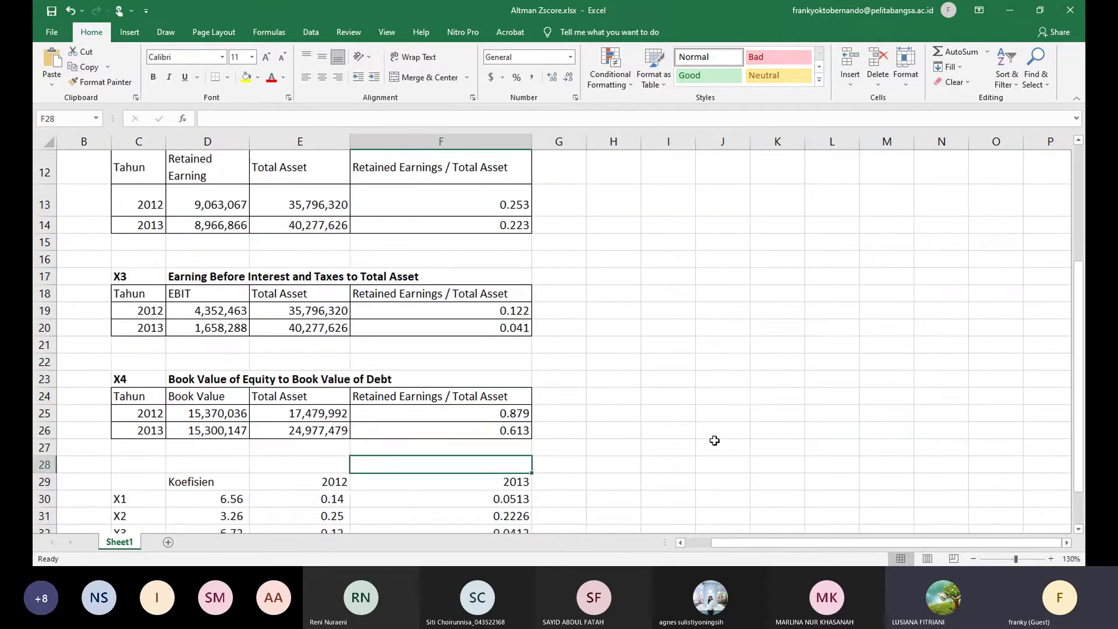
pyautogui.press('Down')
pyautogui.press('Down')
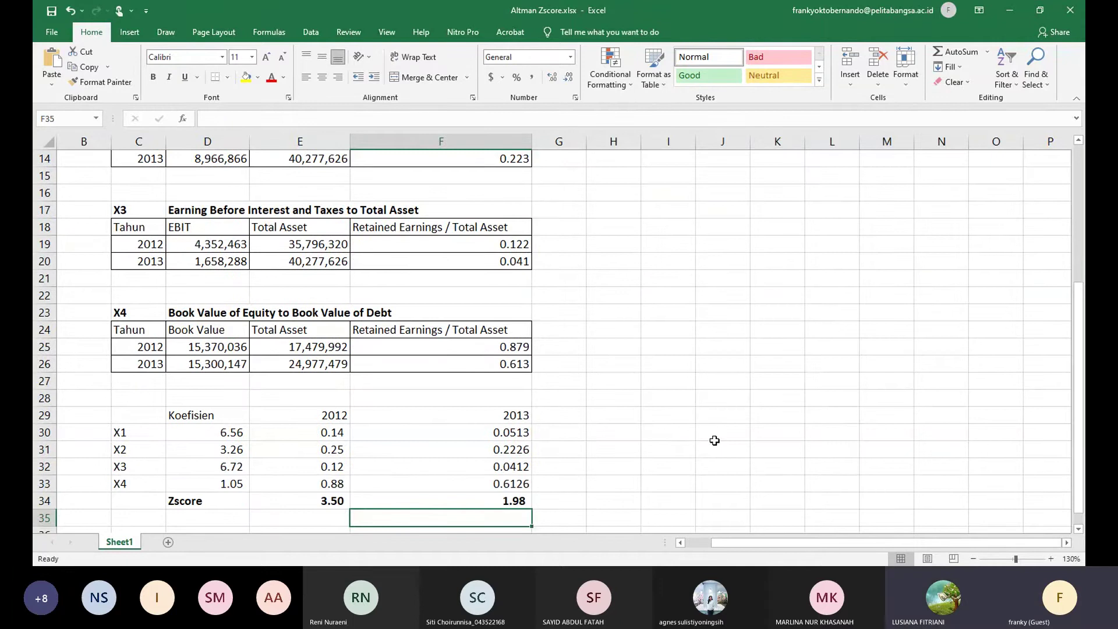
pyautogui.press('Up')
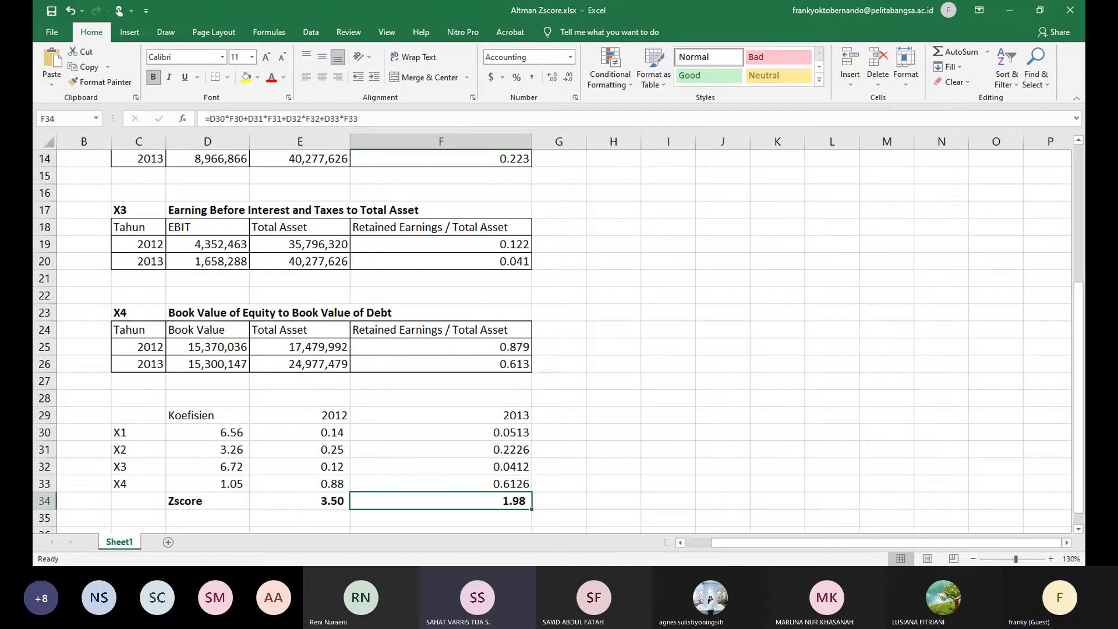
# Return to the Current Liabilities and Current Assets table in row 2, then inspect the 2013 X1 ratio formula in F9
pyautogui.press('Up')
pyautogui.press('Up')
pyautogui.press('Up')
pyautogui.press('Up')
pyautogui.press('Up')
pyautogui.press('Up')
pyautogui.press('Up')
pyautogui.press('Up')
pyautogui.press('Up')
pyautogui.press('Up')
pyautogui.press('Up')
pyautogui.press('Up')
pyautogui.press('Up')
pyautogui.press('Up')
pyautogui.press('Up')
pyautogui.press('Up')
pyautogui.press('Up')
pyautogui.press('Up')
pyautogui.press('Up')
pyautogui.press('Up')
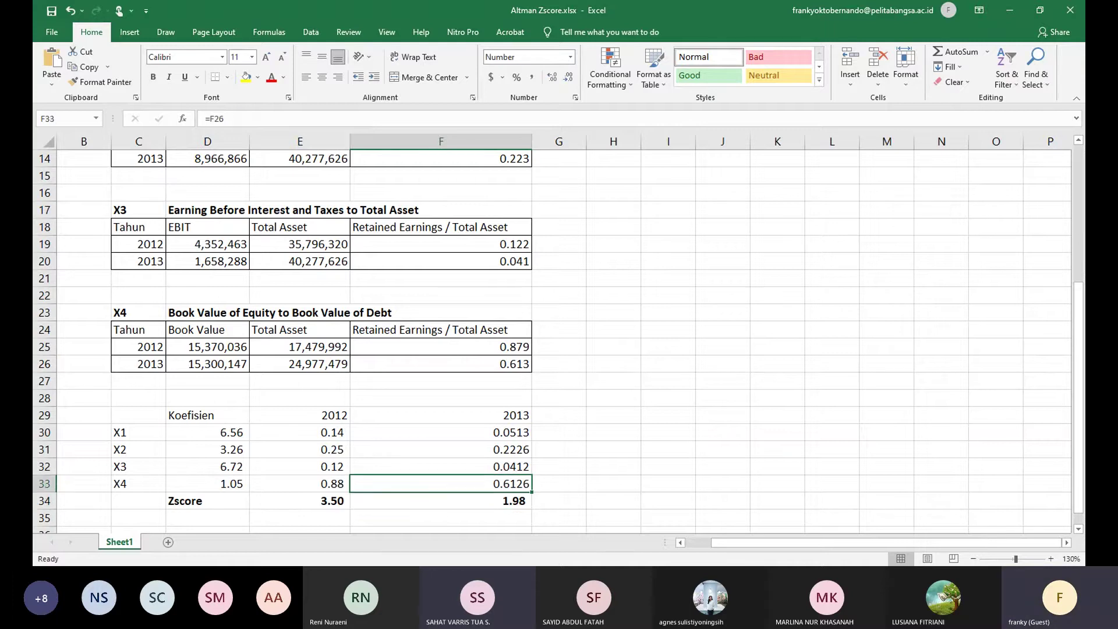
pyautogui.press('Down')
pyautogui.press('Down')
pyautogui.press('Down')
pyautogui.press('Down')
pyautogui.press('Down')
pyautogui.press('Down')
pyautogui.press('Down')
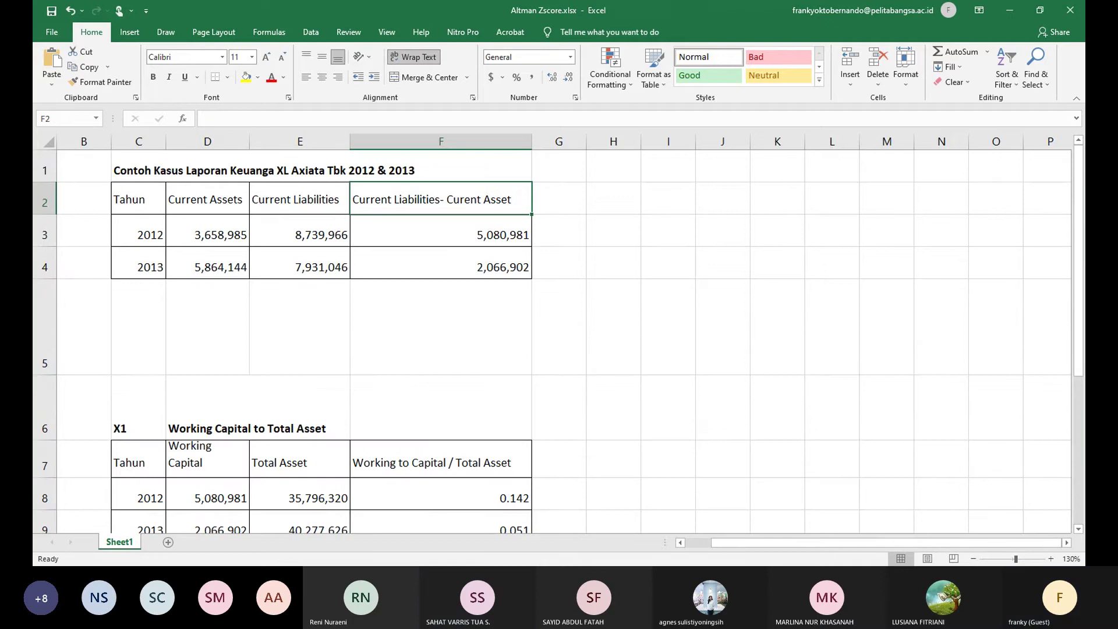
pyautogui.press('Down')
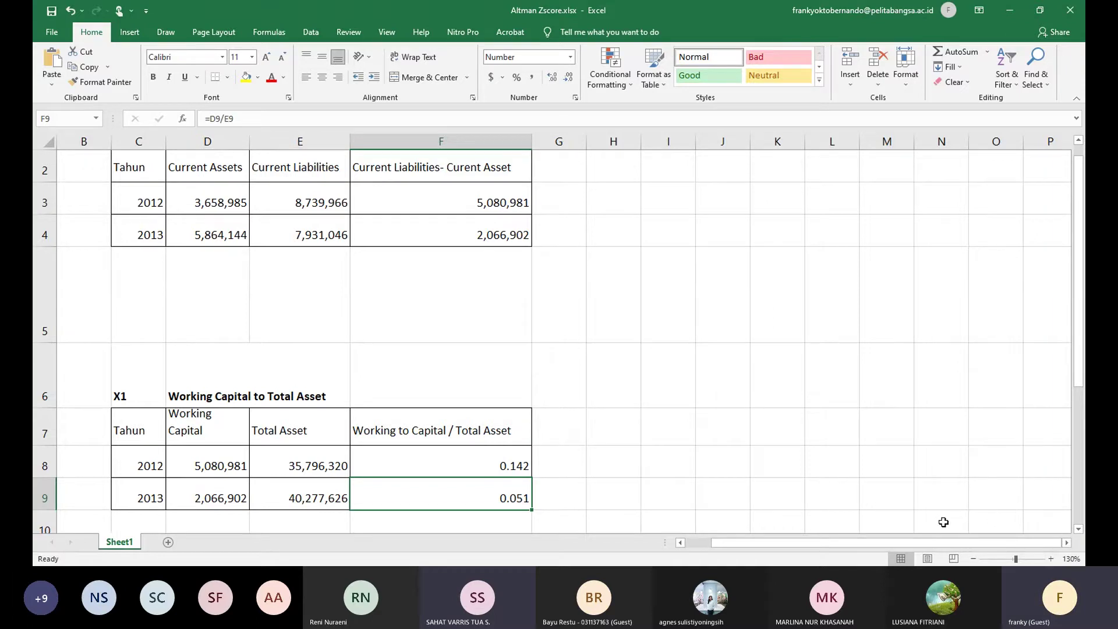
# Trace the 2012 Working Capital reference in D8 to the subtraction formula in F3 and the Current Liabilities value in E3
pyautogui.moveTo(917, 546); pyautogui.dragTo(644, 467)
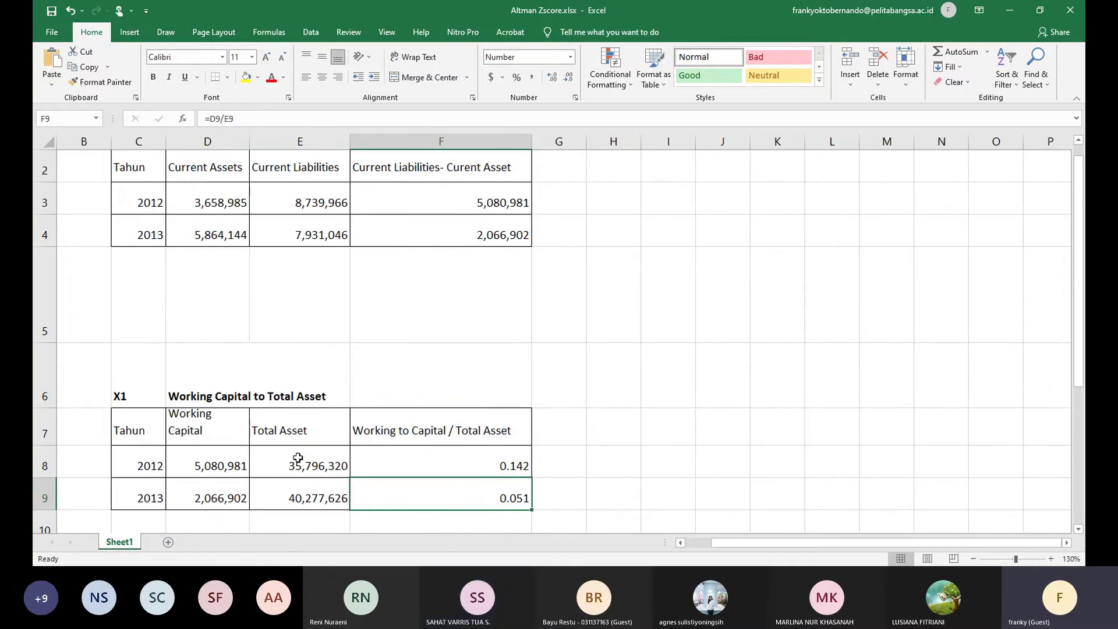
pyautogui.click(213, 475)
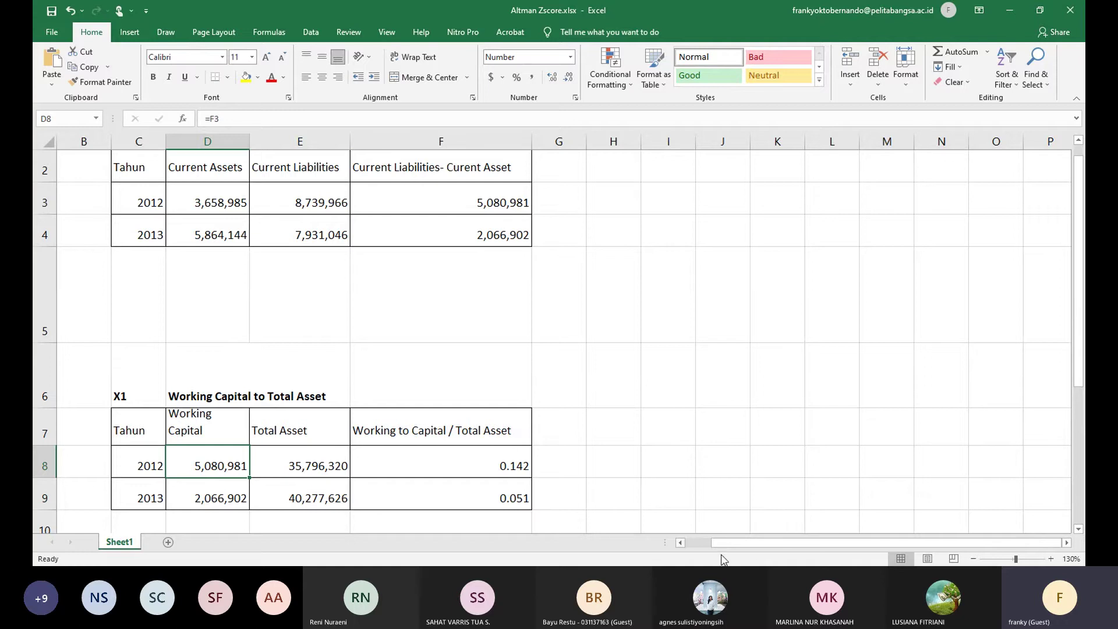
pyautogui.hscroll(-5, 761, 556)
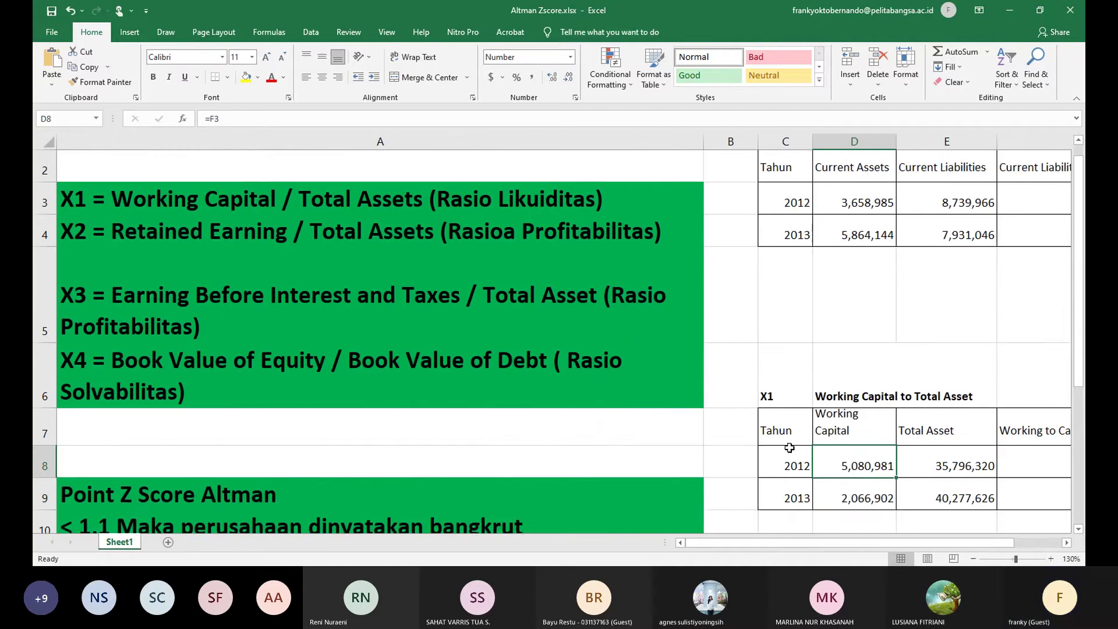
pyautogui.scroll(1, 967, 291)
pyautogui.click(975, 224)
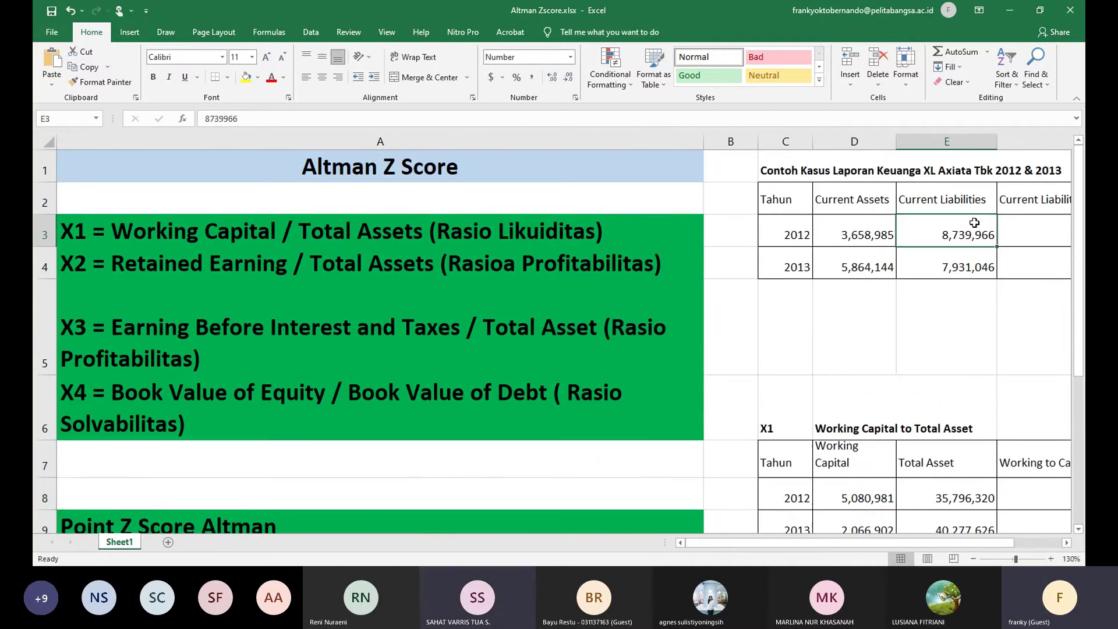
pyautogui.press('Right')
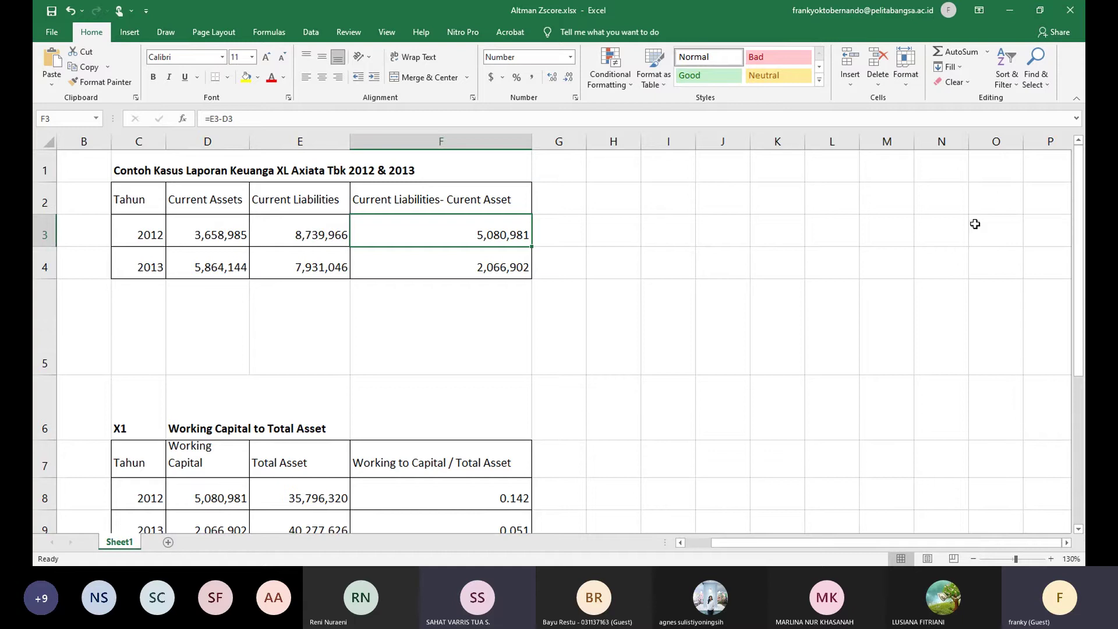
pyautogui.doubleClick(291, 233)
pyautogui.doubleClick(290, 233)
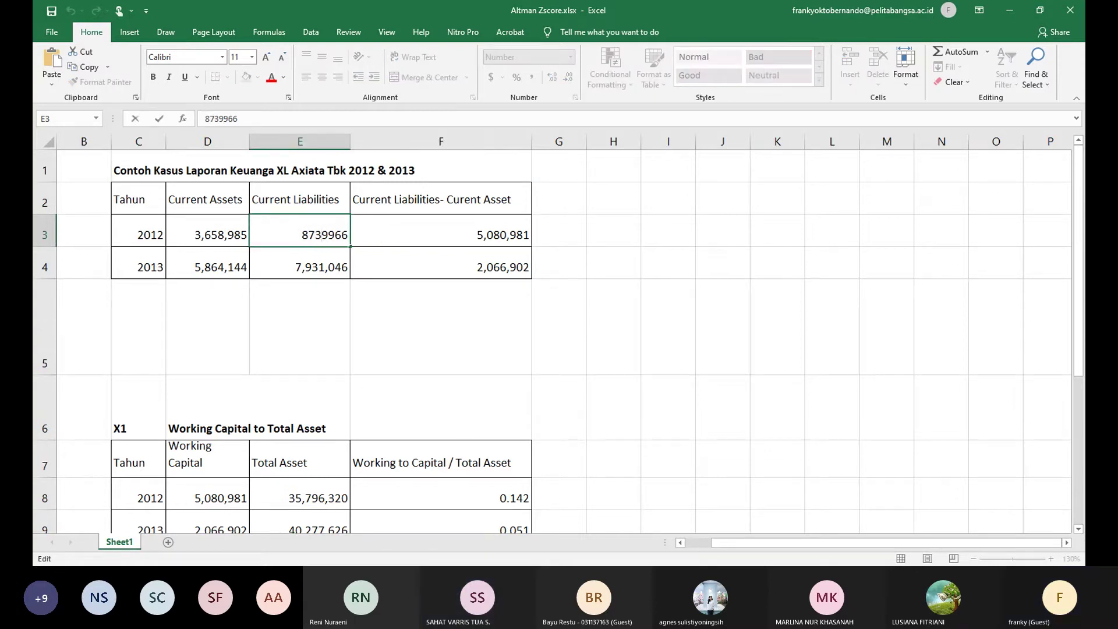
pyautogui.click(774, 419)
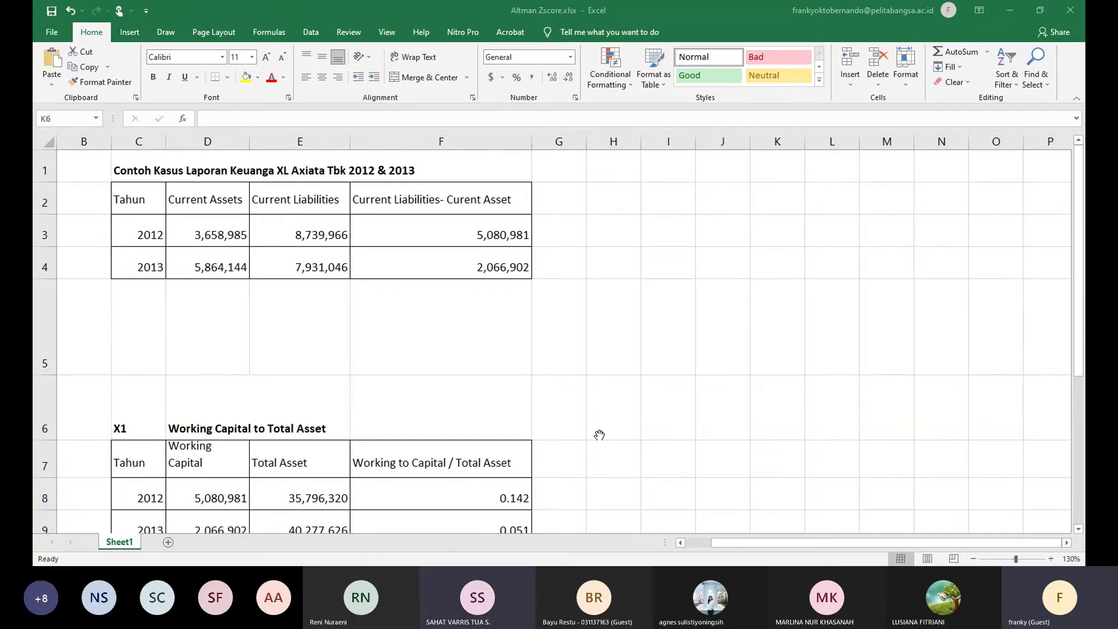
# Move from the empty cells in row 6 through the X1 table area and return to the case title in C1
pyautogui.press('Left')
pyautogui.press('Left')
pyautogui.press('Left')
pyautogui.press('Left')
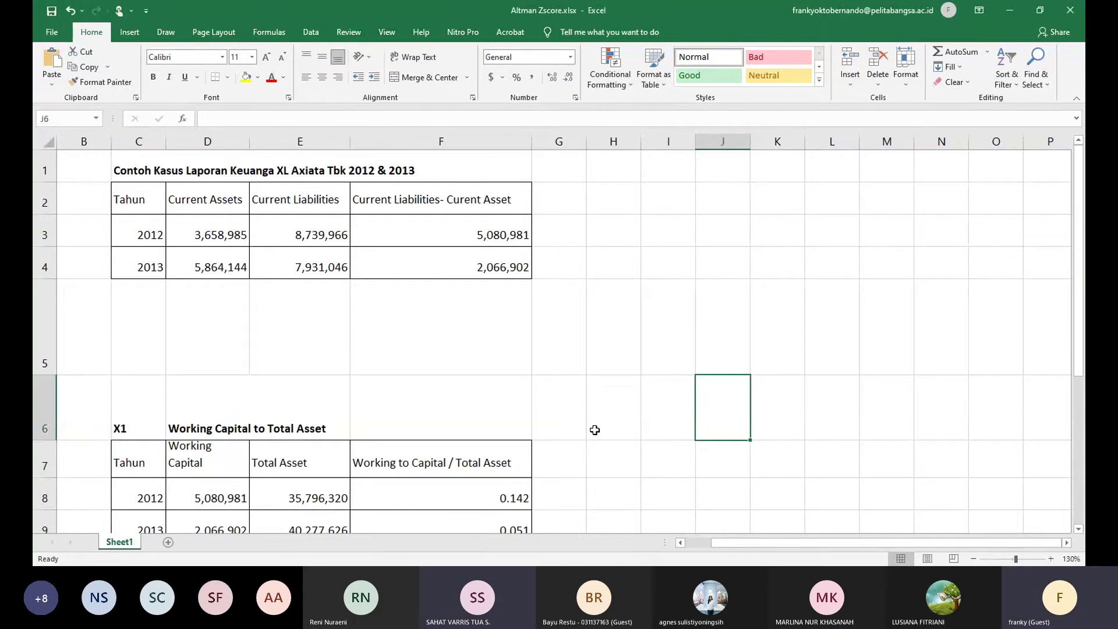
pyautogui.press('Left')
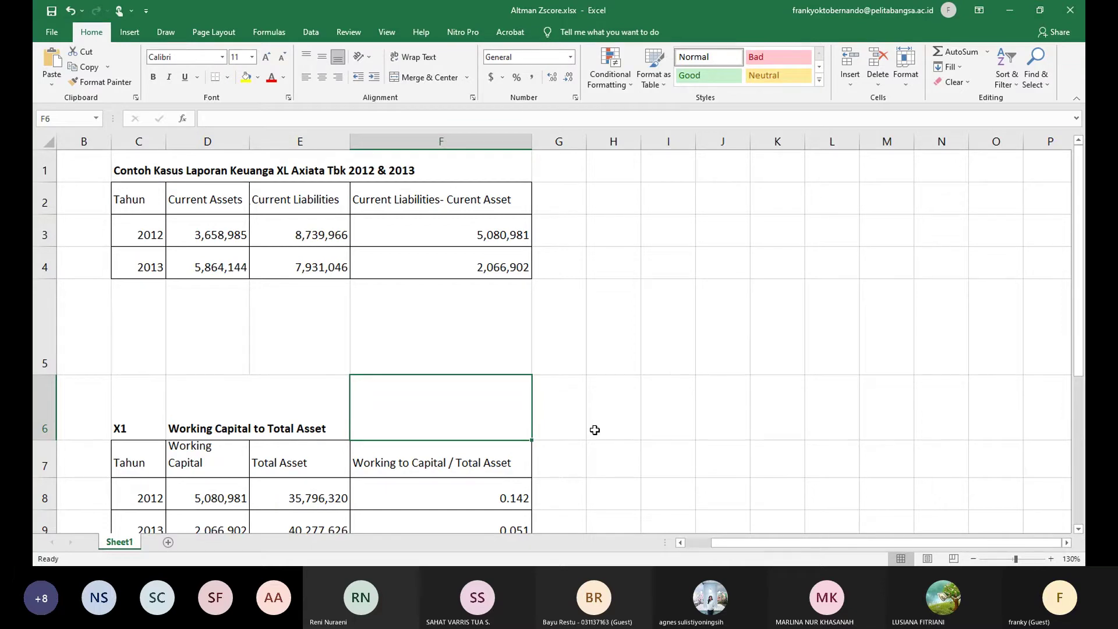
pyautogui.press('Left')
pyautogui.press('Left')
pyautogui.press('Down')
pyautogui.press('Down')
pyautogui.press('Down')
pyautogui.press('Down')
pyautogui.press('Down')
pyautogui.press('Down')
pyautogui.press('Left')
pyautogui.press('Up')
pyautogui.press('Up')
pyautogui.press('Up')
pyautogui.press('Up')
pyautogui.press('Up')
pyautogui.press('Up')
pyautogui.press('Up')
pyautogui.press('Up')
pyautogui.press('Up')
pyautogui.press('Up')
pyautogui.press('Up')
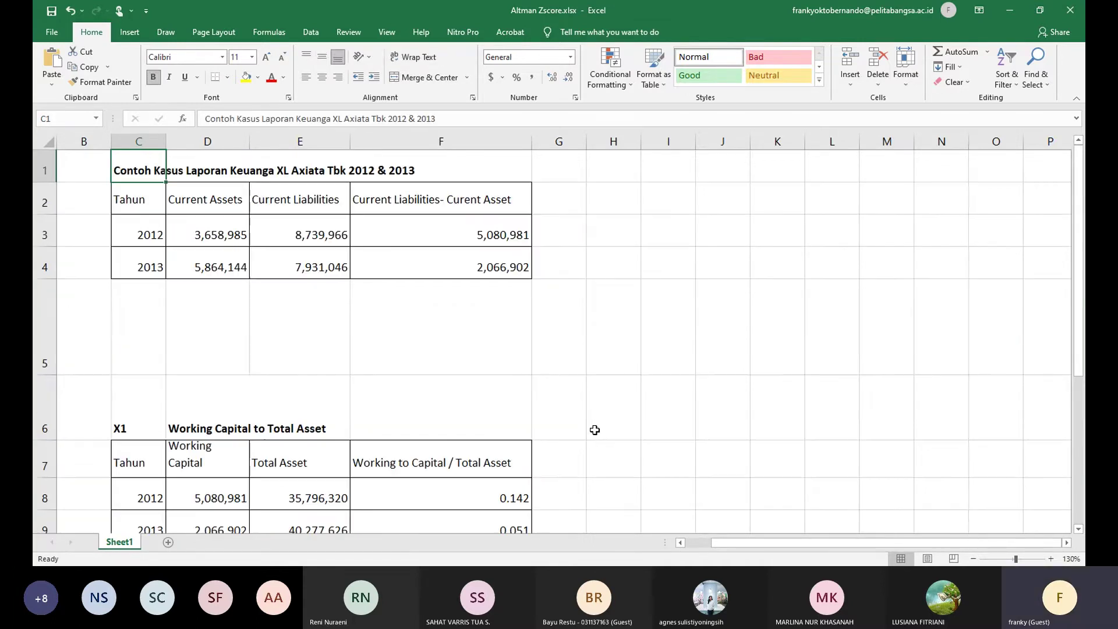